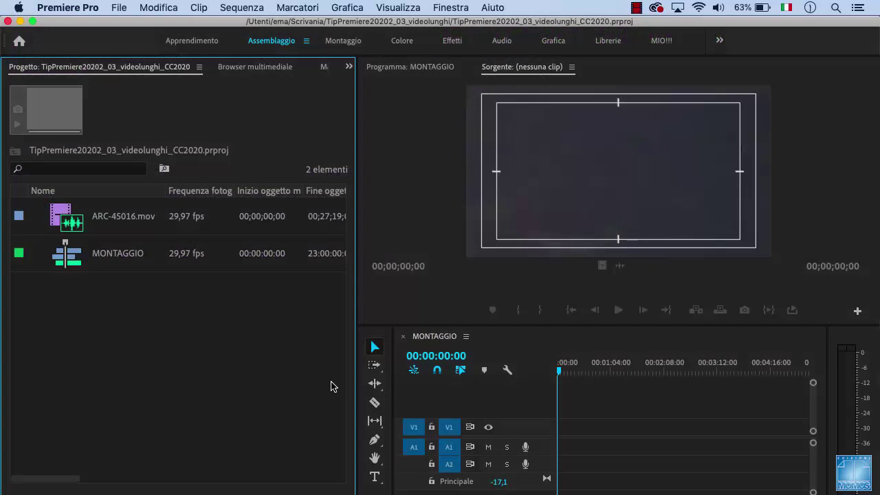
- Scroll through the Debrief: Apollo 8 page's metadata and download options, then back up to the player
click(130, 218)
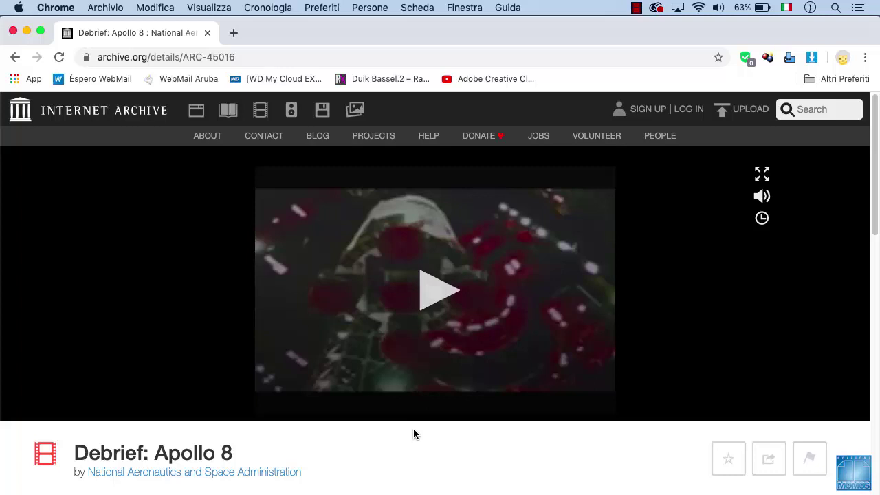
scroll(414, 429, down, 2)
scroll(413, 430, down, 1)
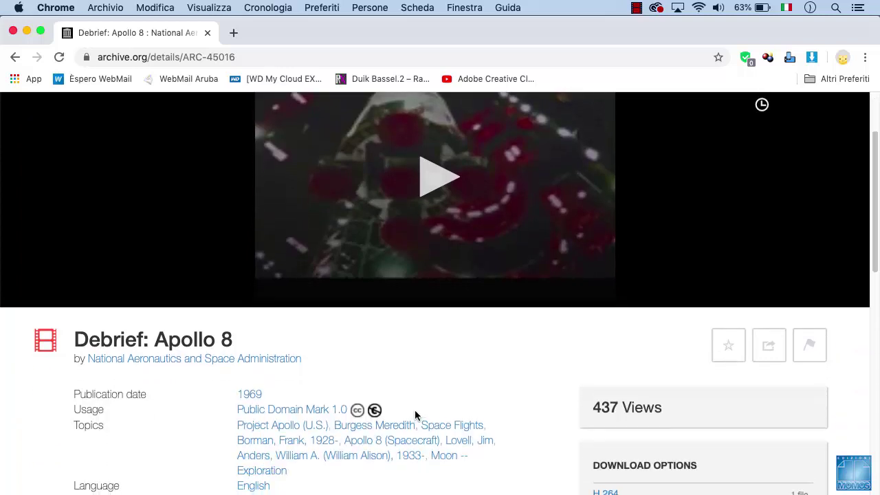
scroll(415, 412, down, 1)
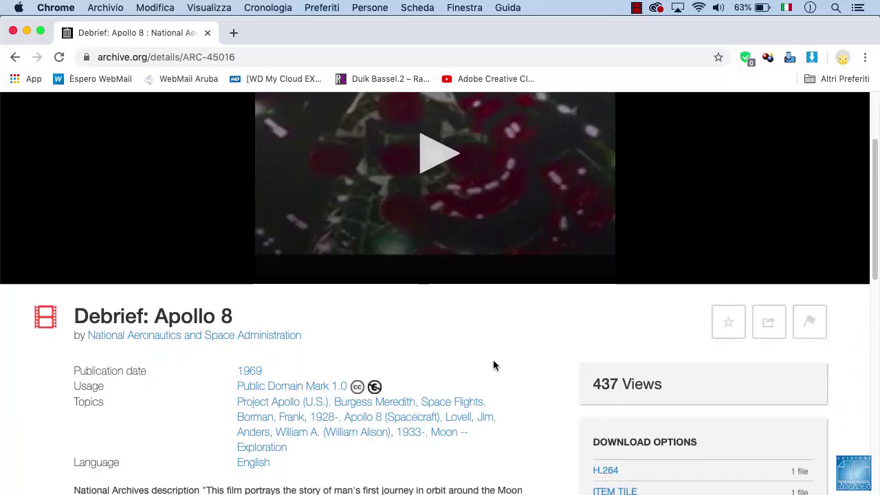
scroll(493, 361, down, 1)
scroll(493, 365, down, 1)
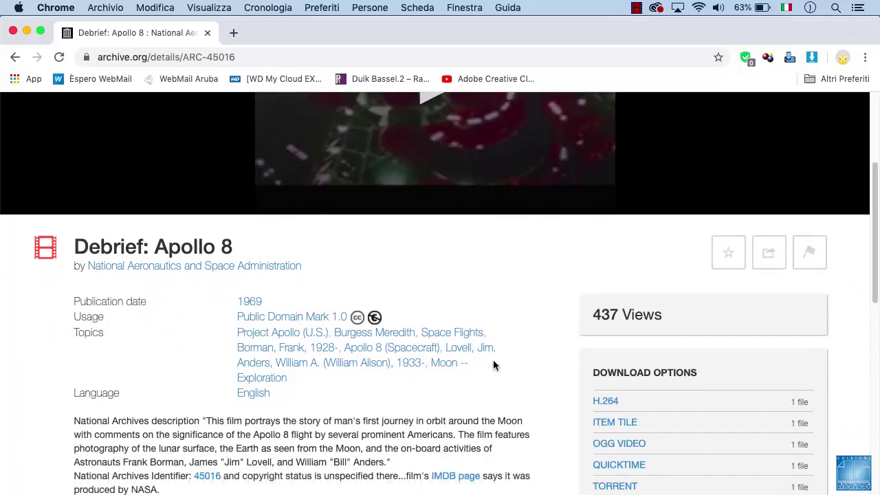
scroll(493, 365, up, 2)
scroll(493, 365, up, 2)
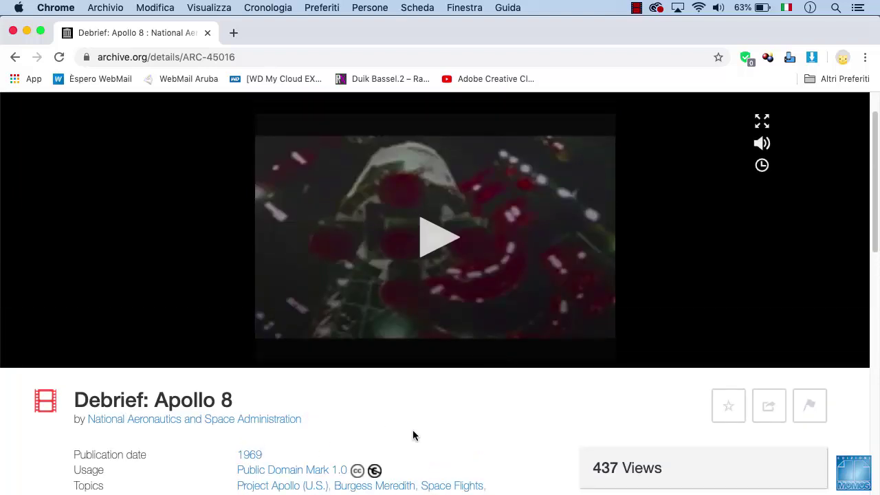
- Minimize Chrome to bring the Premiere Pro project back into view
click(27, 31)
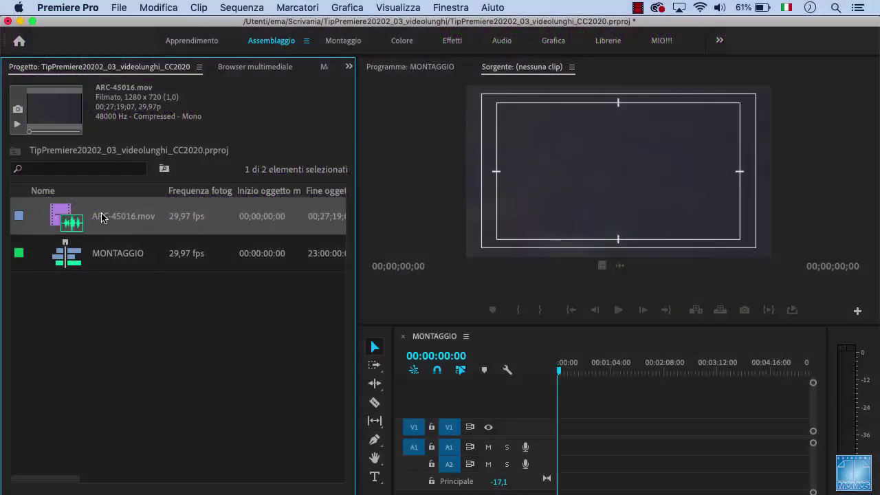
right_click(101, 217)
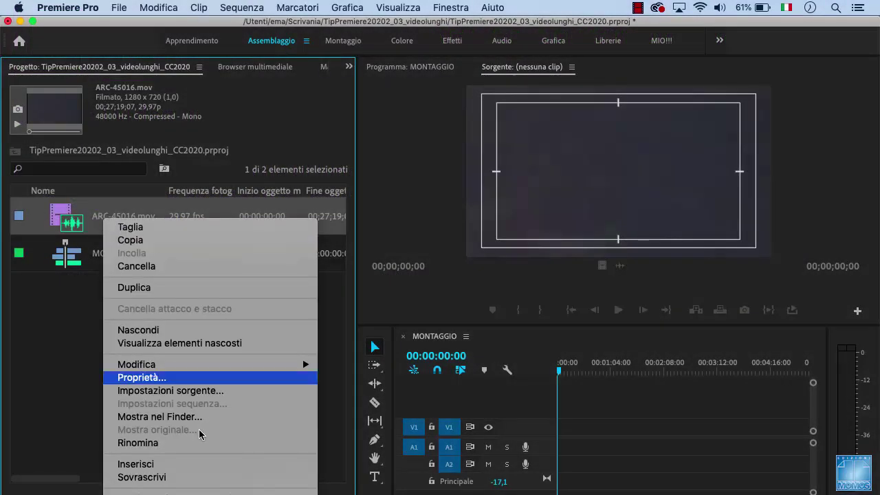
scroll(213, 482, down, 5)
scroll(213, 482, down, 3)
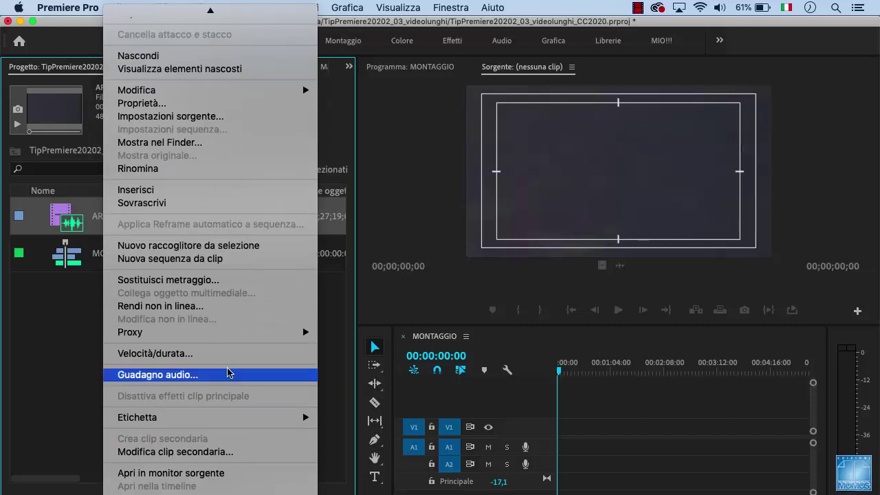
mouse_move(232, 332)
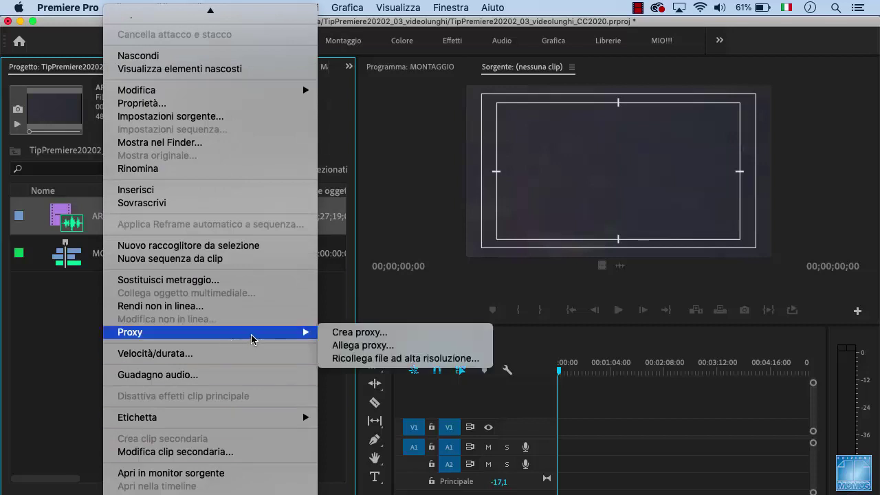
click(348, 333)
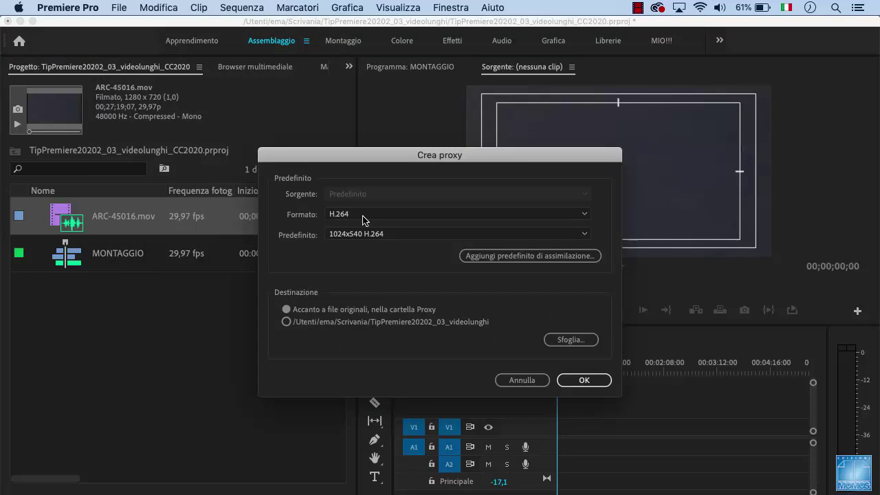
click(374, 236)
click(362, 247)
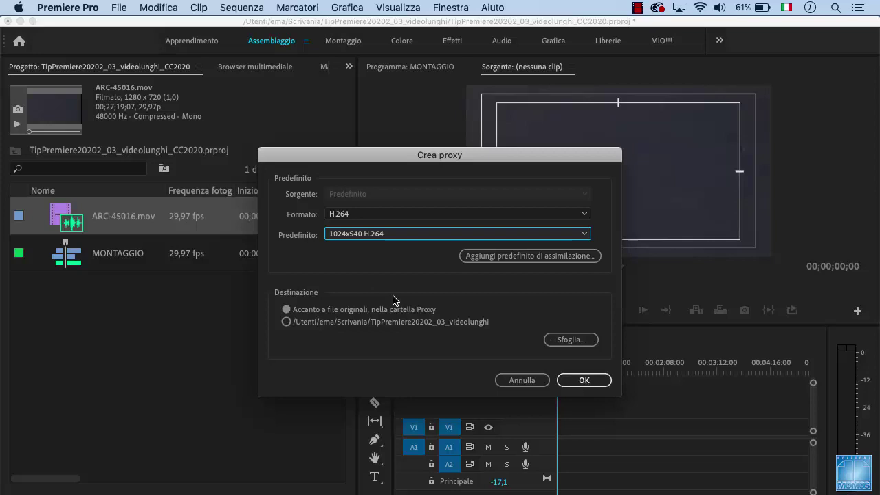
click(521, 380)
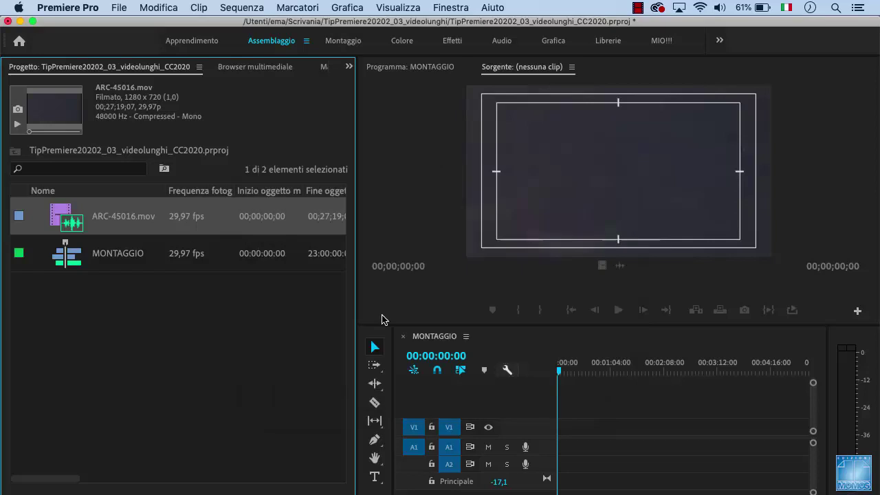
- Through Proxy > Allega proxy, attach ARC-45016_Proxy_2.mp4 from Proxies to ARC-45016.mov
right_click(121, 218)
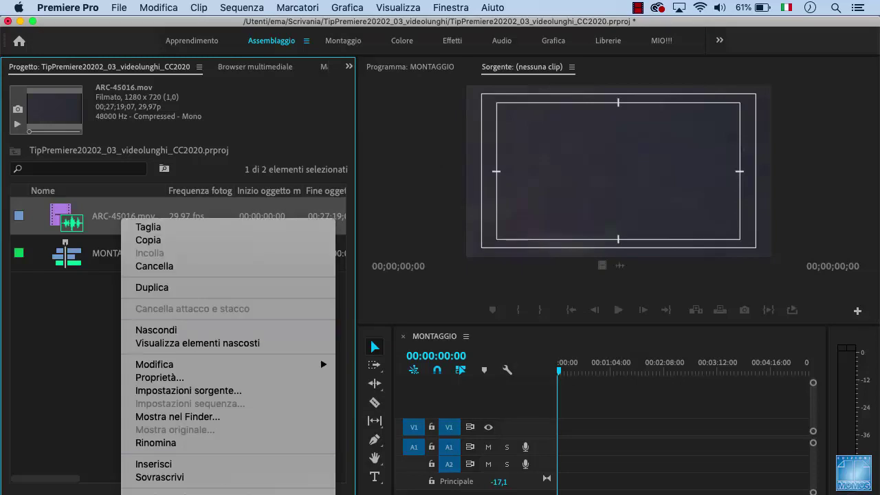
scroll(227, 481, down, 5)
mouse_move(275, 346)
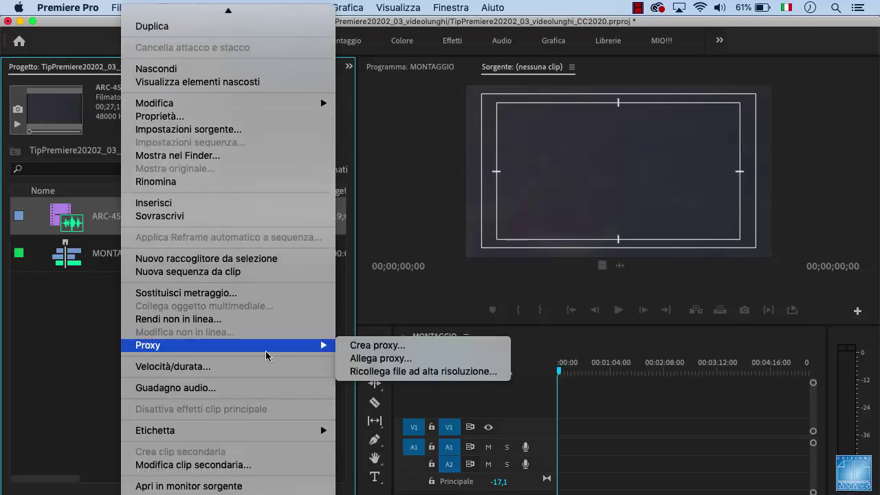
click(394, 362)
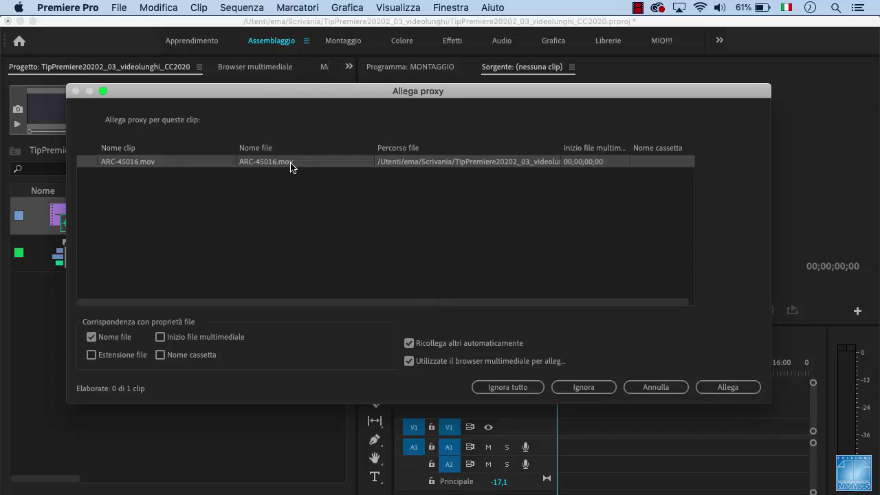
click(736, 389)
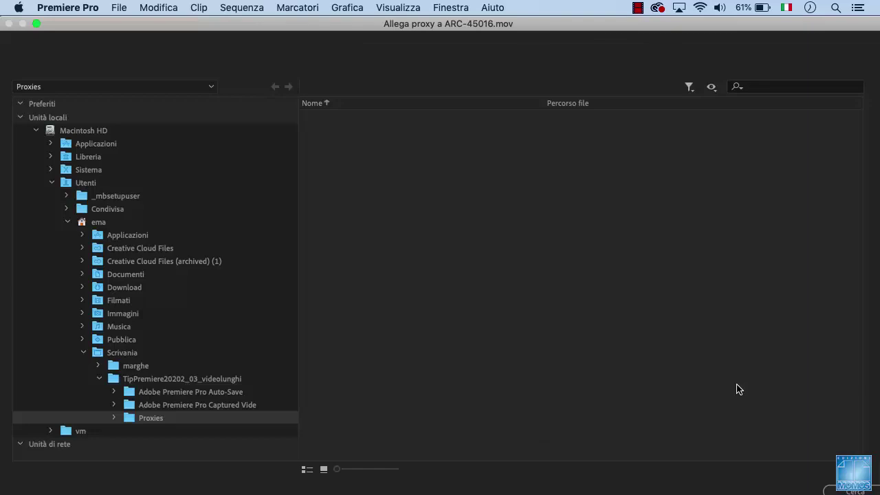
click(368, 122)
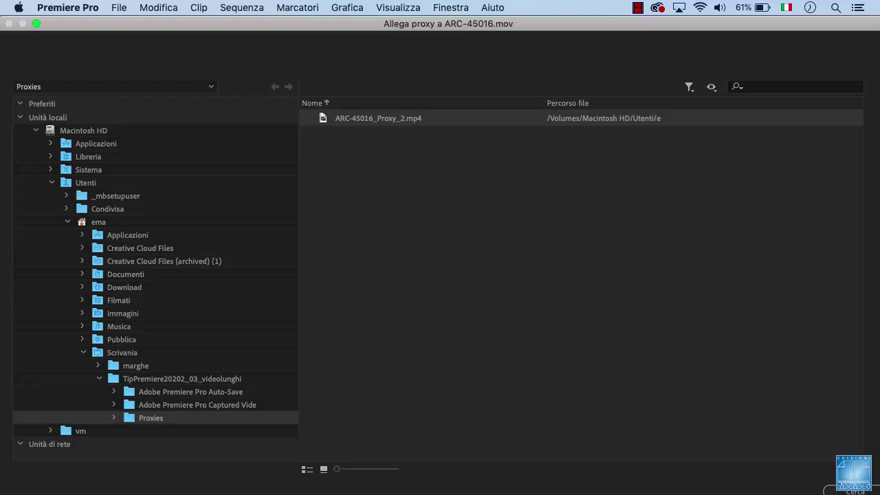
key(Return)
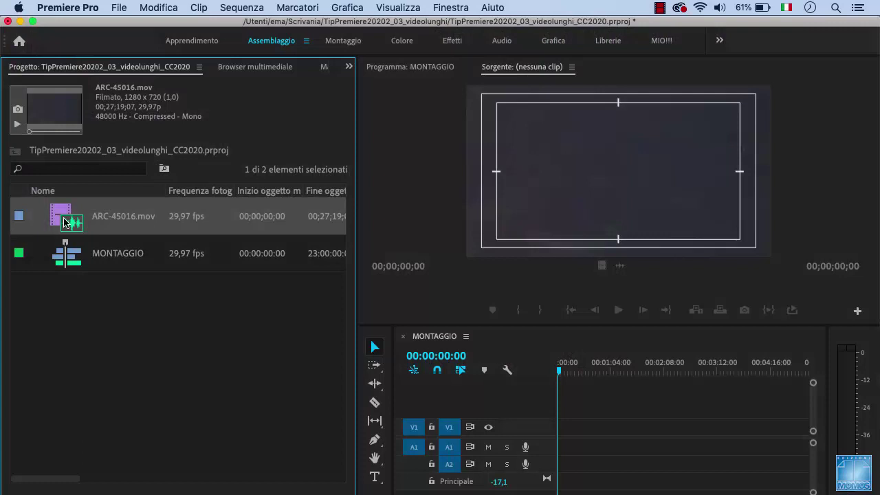
- Load ARC-45016.mov in the Source monitor, shuttle to the rocket launch and mark 00;00;54;26
double_click(65, 220)
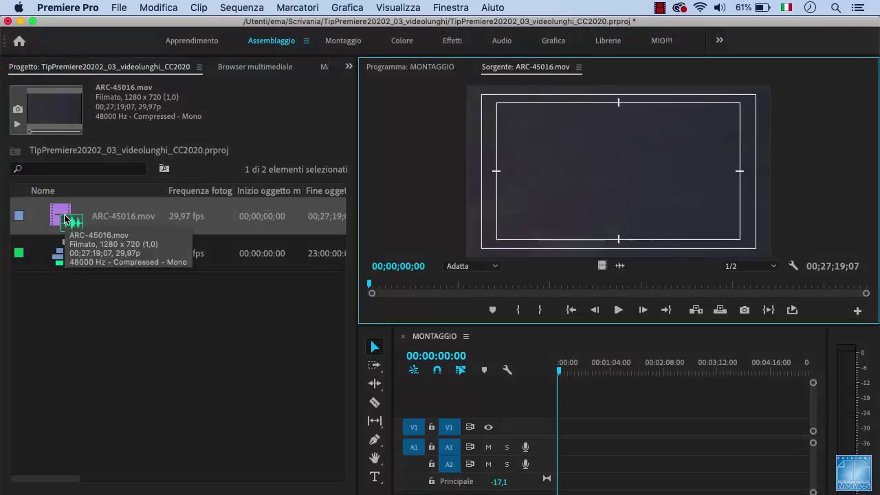
click(617, 318)
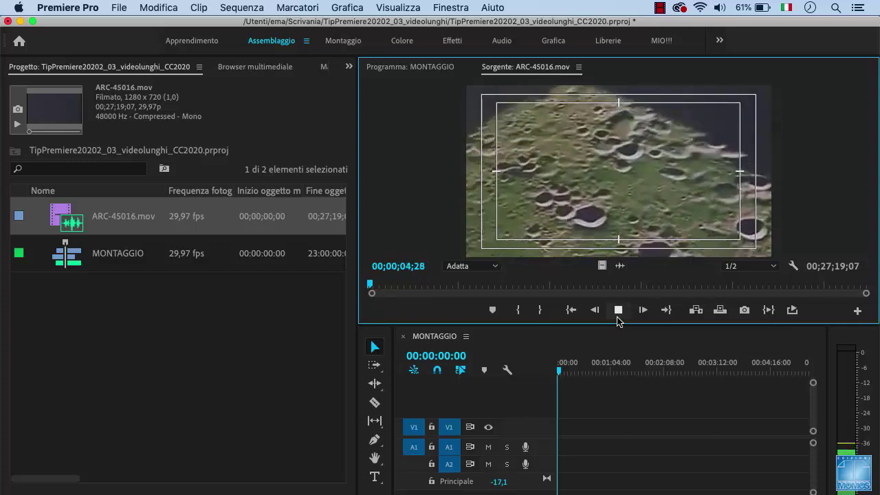
key(l)
key(l)
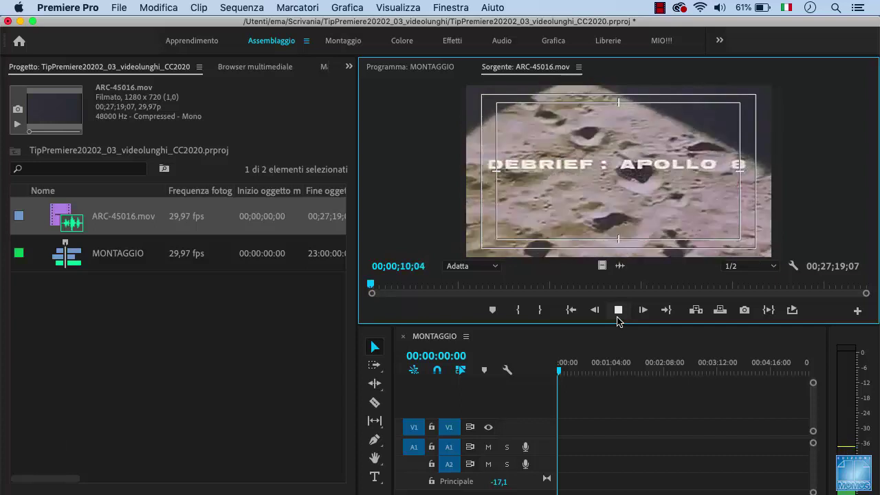
key(l)
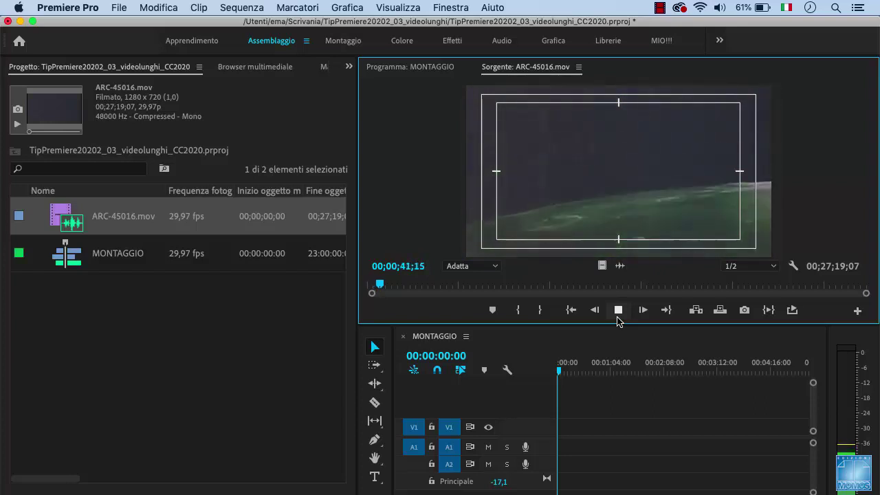
key(l)
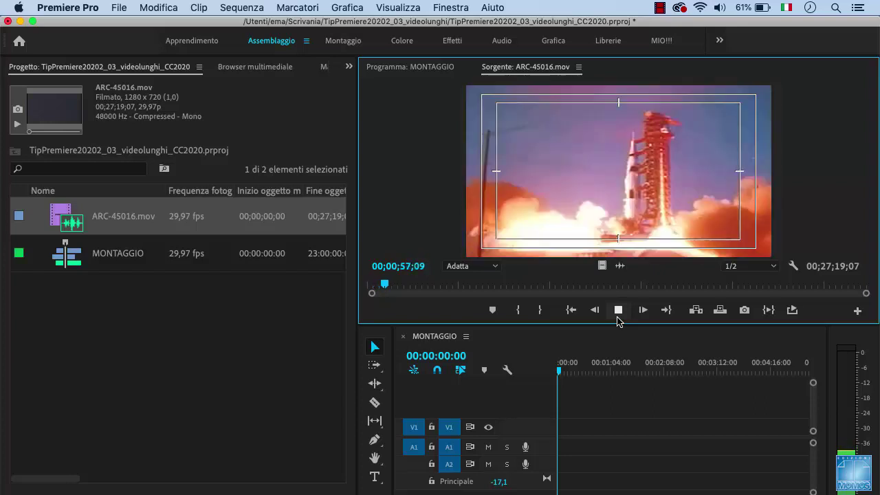
click(617, 316)
key(k)
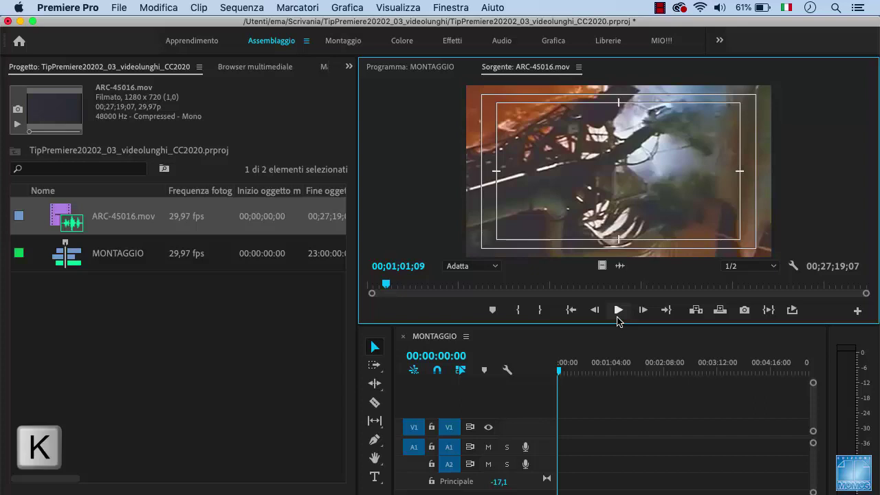
key(j)
key(j)
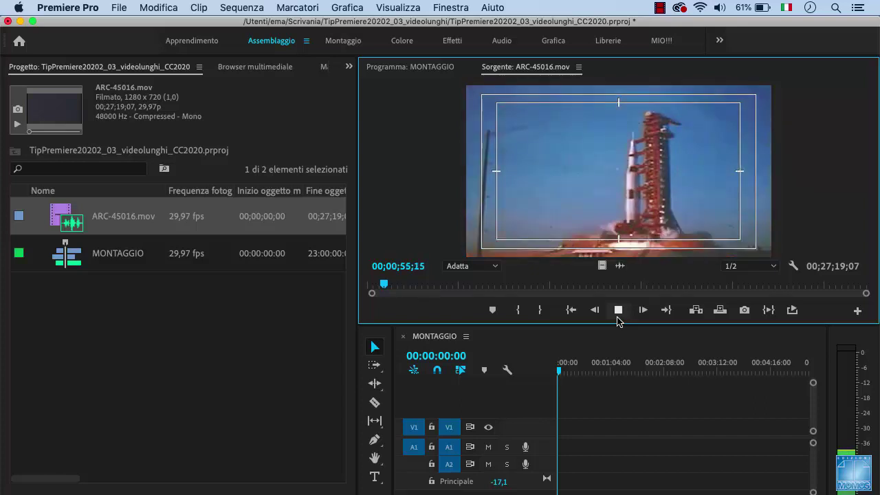
key(k)
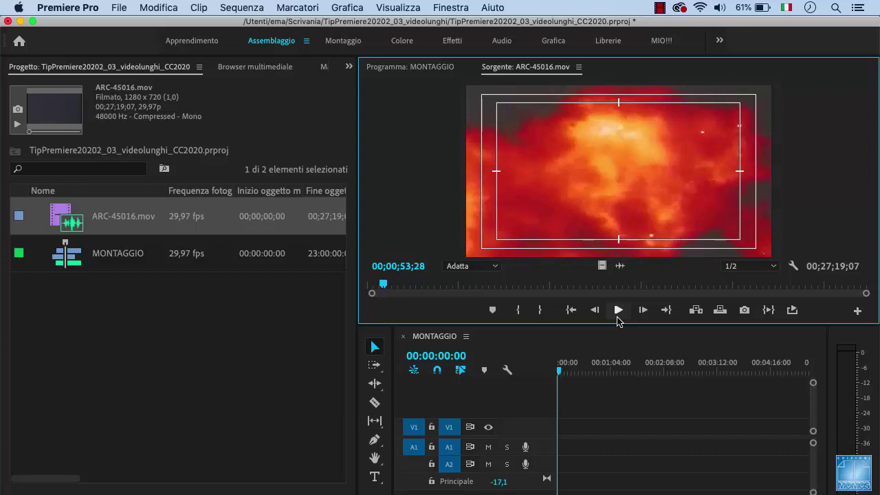
key(l)
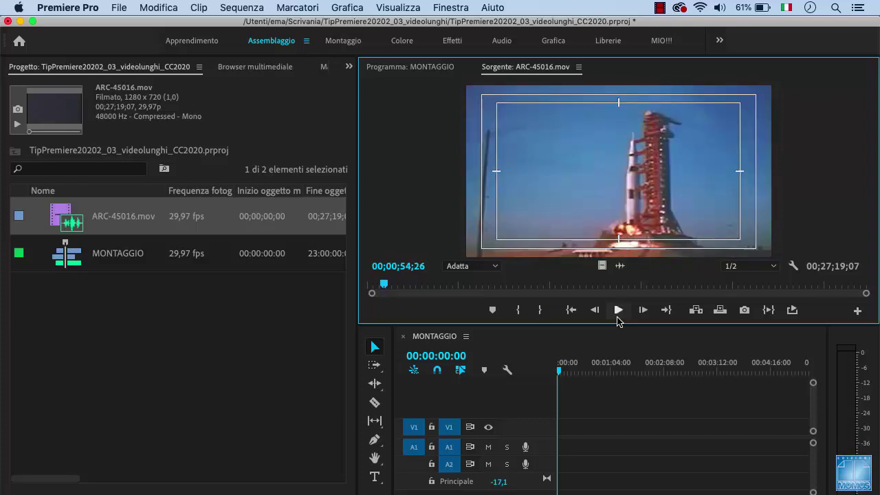
key(m)
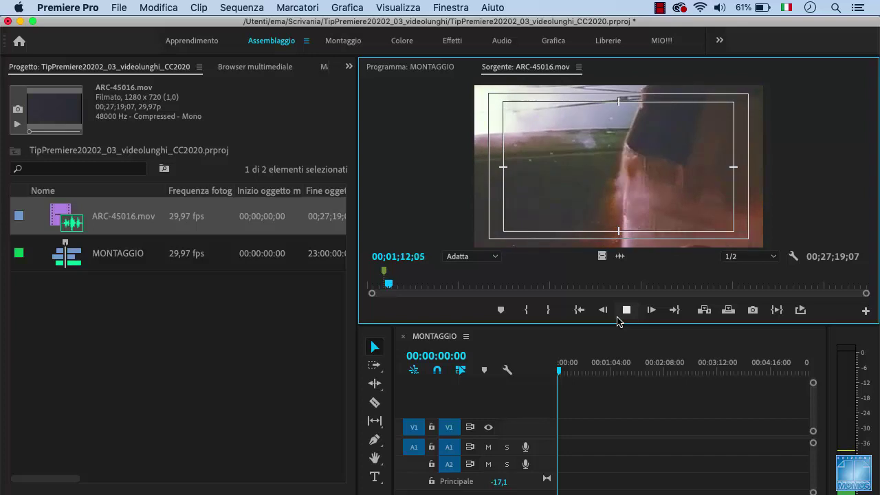
- Mark the Earth clouds, Live from spacecraft and final shots at 00;04;39;15, 00;10;20;05 and 00;18;30;26
click(621, 313)
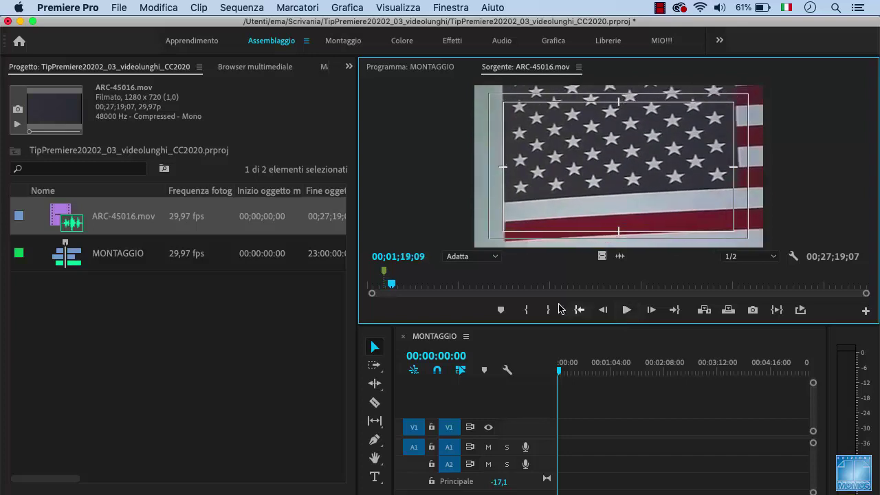
click(459, 283)
drag(461, 283, 452, 284)
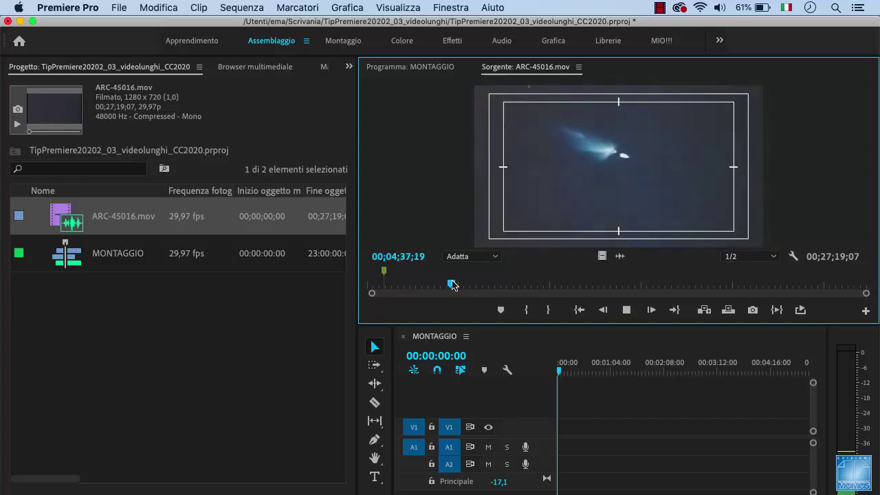
key(space)
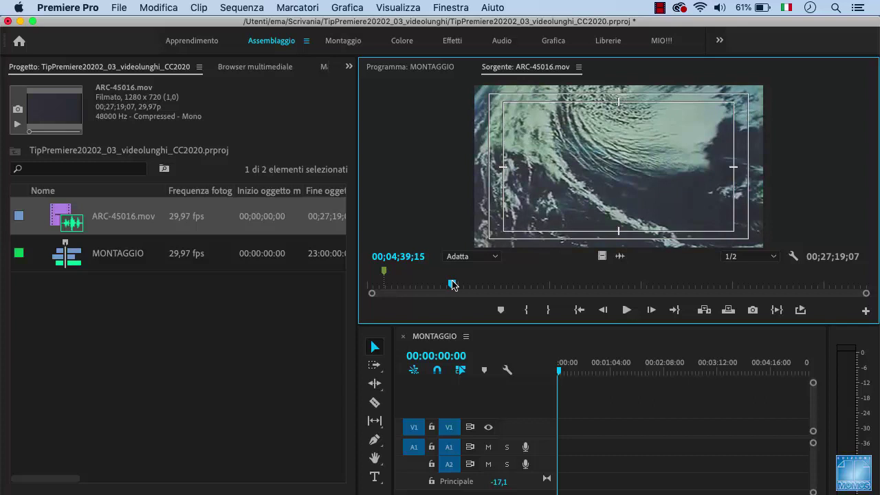
key(m)
drag(453, 285, 559, 284)
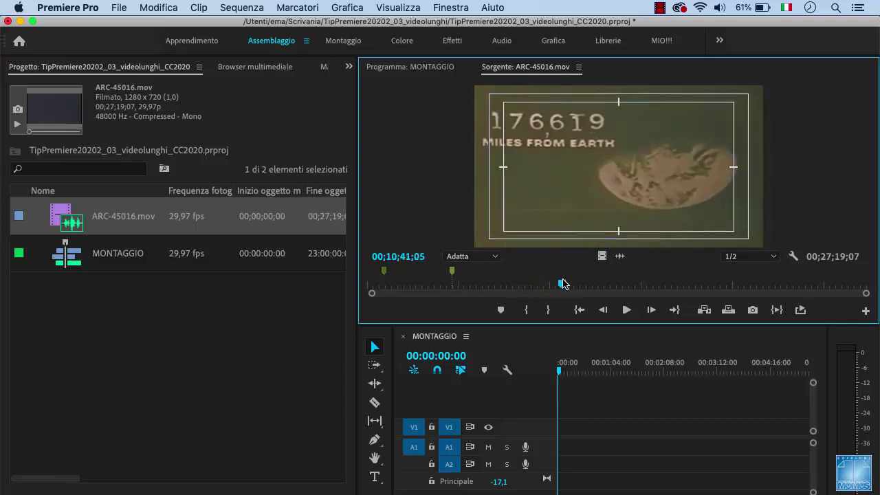
drag(559, 284, 557, 287)
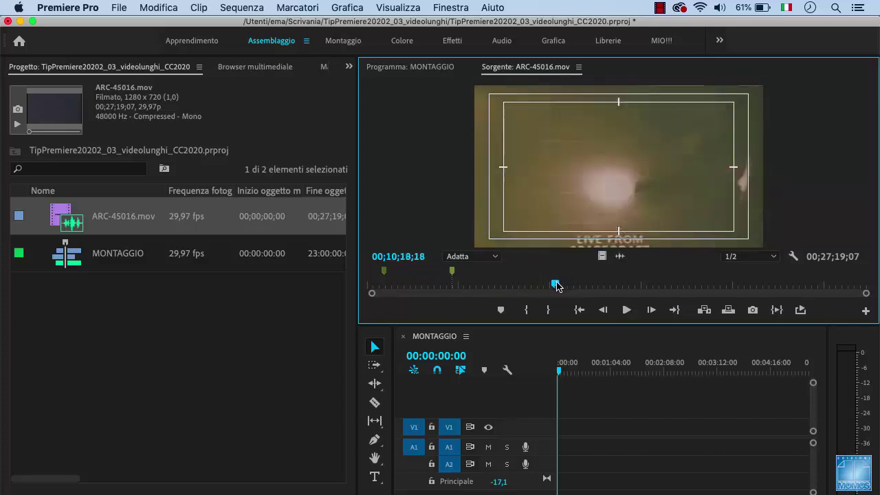
key(space)
key(m)
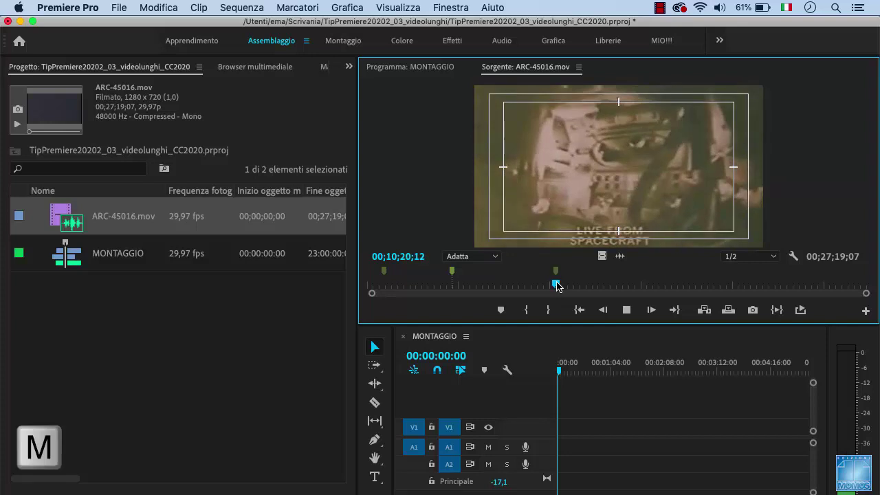
key(space)
drag(622, 285, 709, 286)
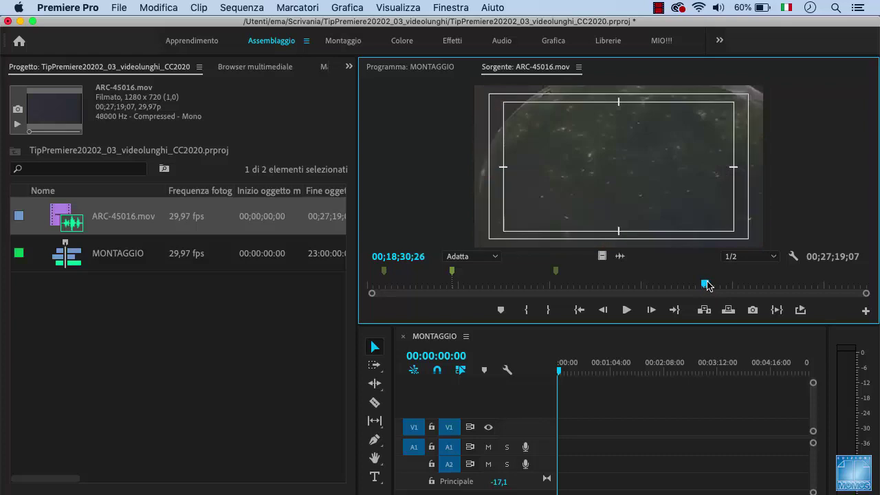
key(m)
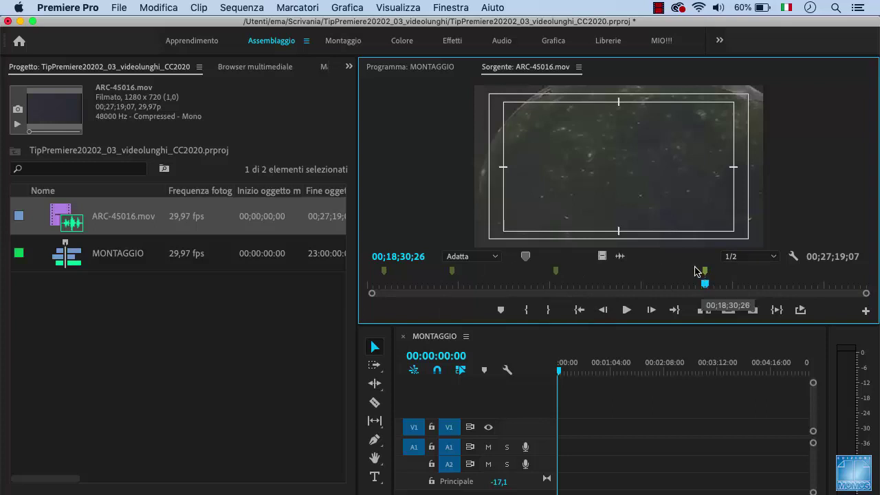
- Show the Markers panel and step through all four source markers
click(322, 68)
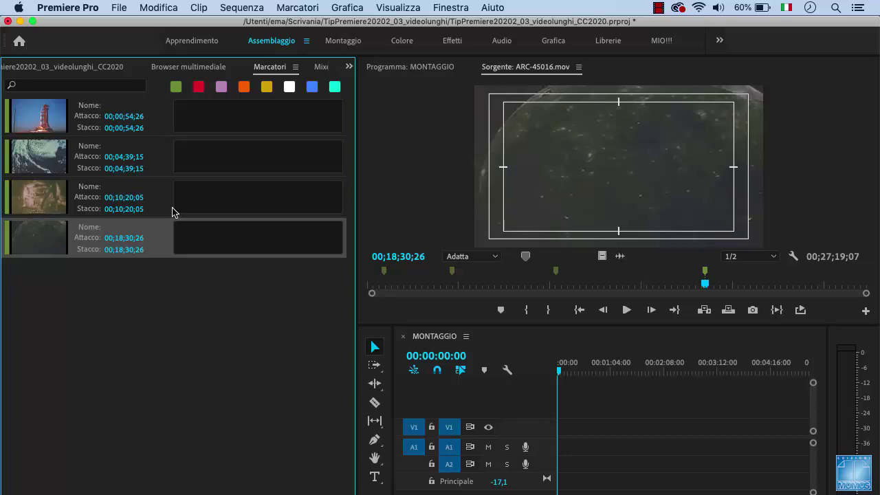
click(59, 121)
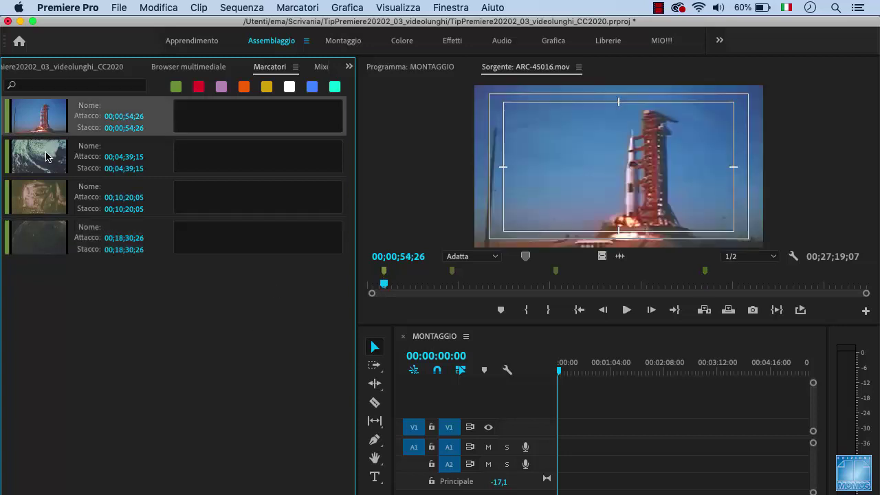
click(45, 157)
click(46, 194)
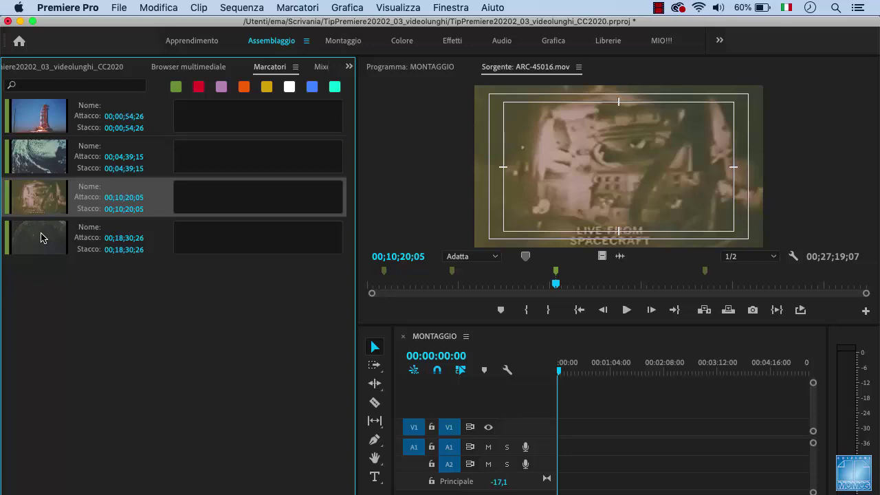
click(42, 237)
click(42, 201)
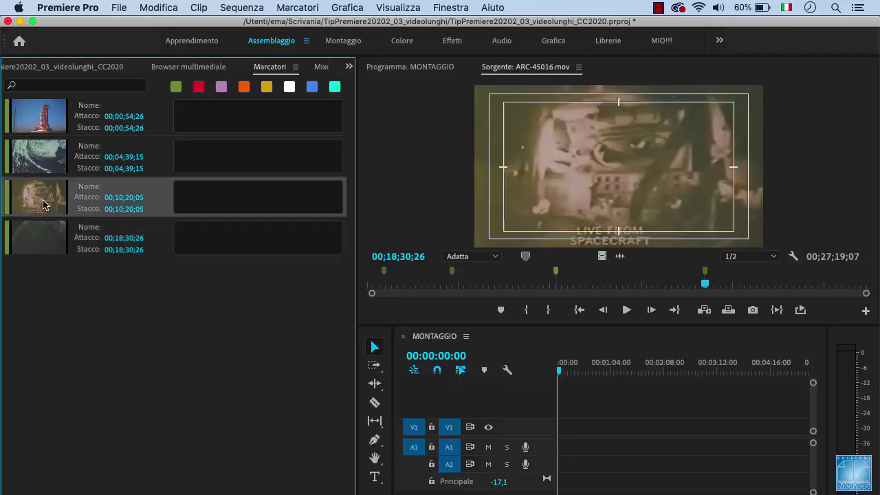
click(43, 144)
click(43, 117)
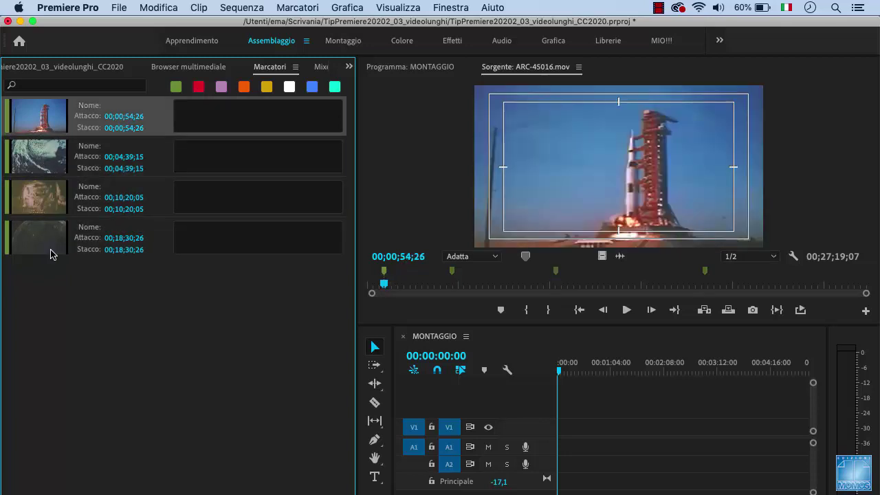
- Name the launch marker missile, colour it red and extend it to end at 00;01;11;09
double_click(52, 118)
text(missile)
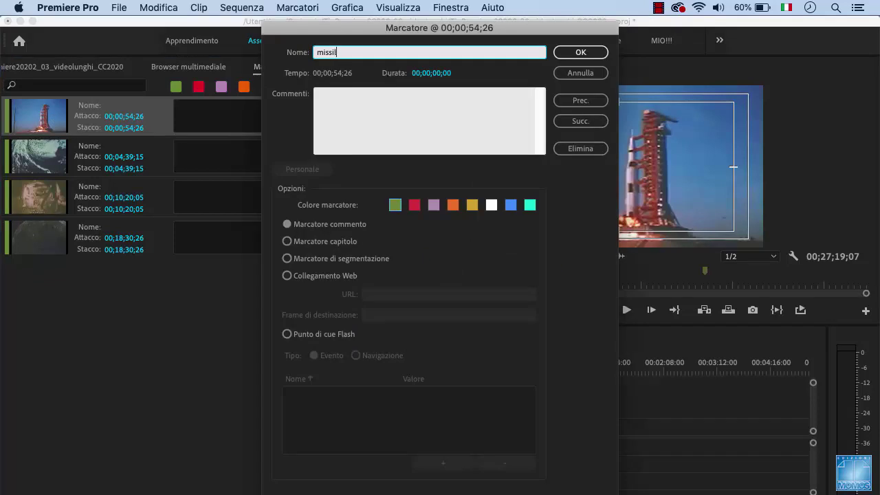
click(415, 206)
drag(433, 78, 454, 77)
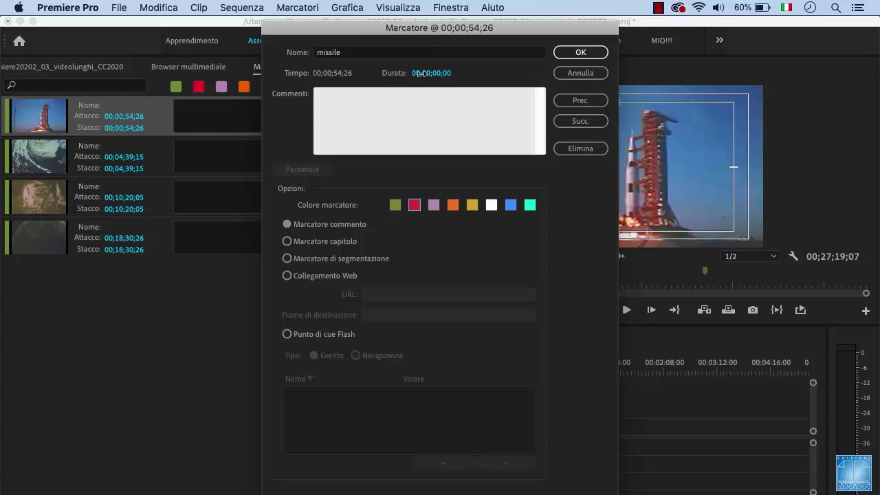
click(580, 53)
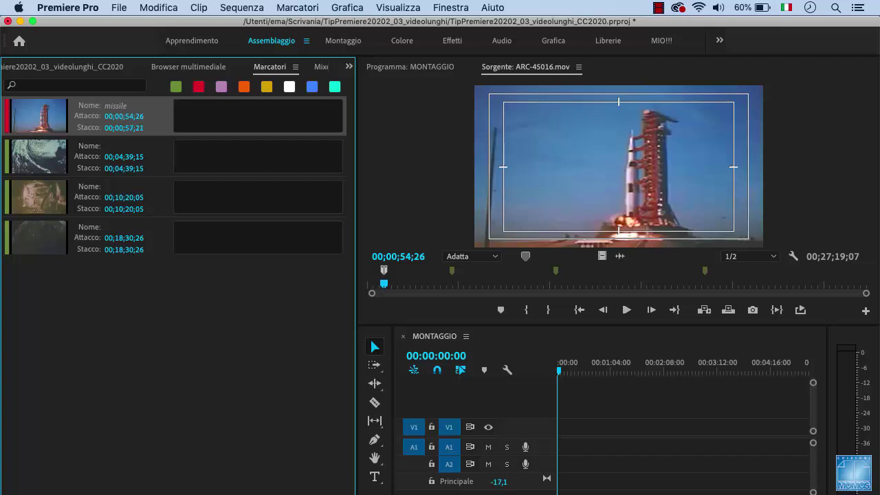
key(shift+3)
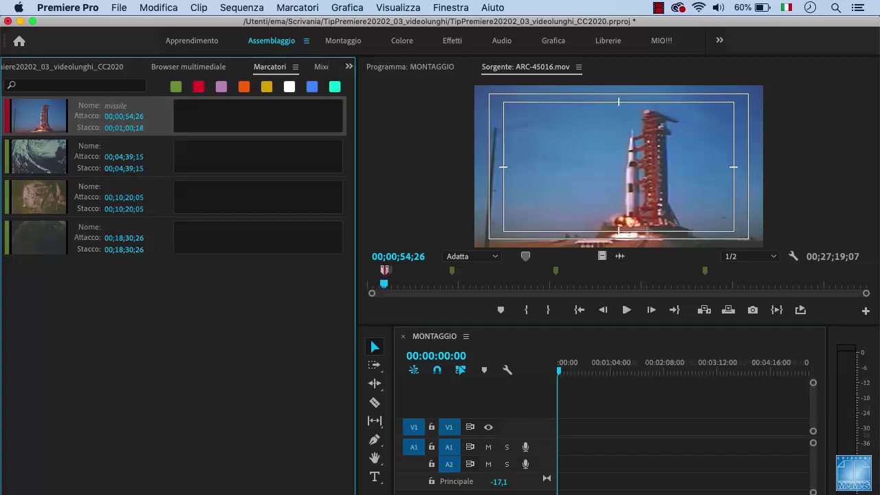
mouse_move(866, 296)
mouse_down()
mouse_move(706, 302)
mouse_move(773, 297)
mouse_move(765, 297)
mouse_up()
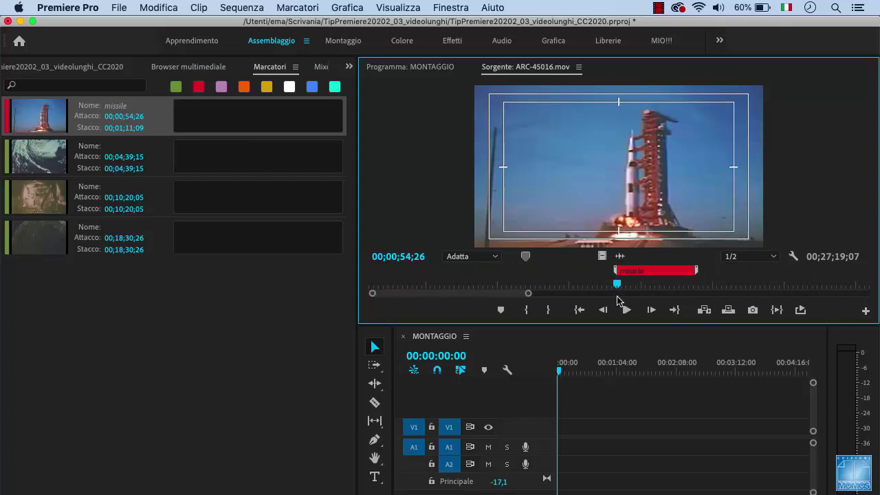
click(36, 155)
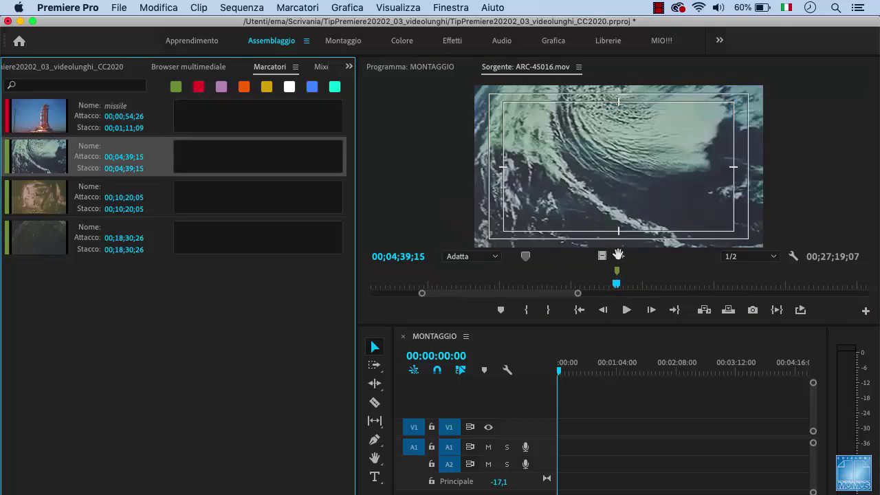
- Name the Earth cloud marker TERRA, colour it yellow and lengthen its duration
double_click(617, 272)
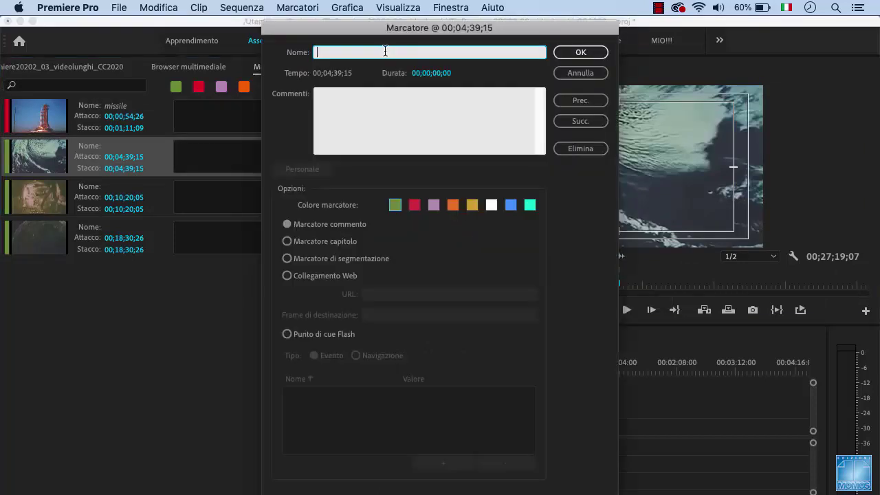
text(TR)
click(471, 205)
click(435, 74)
text(1)
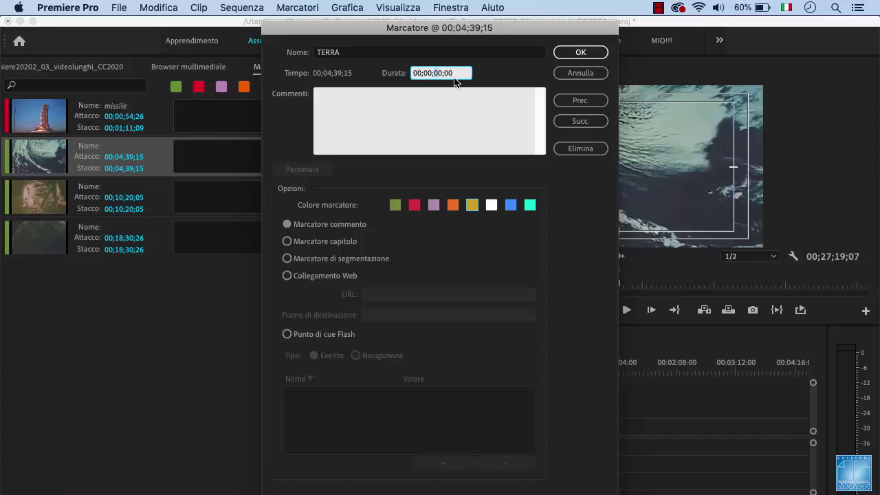
click(570, 54)
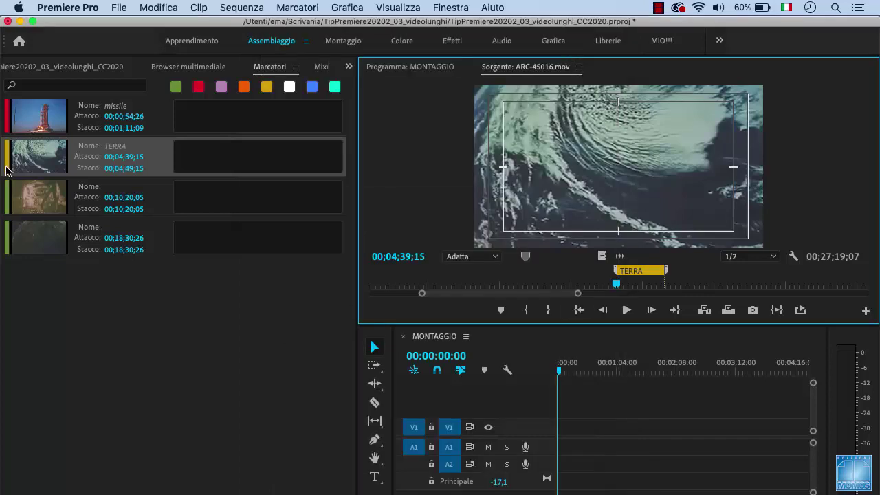
- Name the third marker LUNA, colour it orange and lengthen its duration
double_click(24, 193)
text(LUNA)
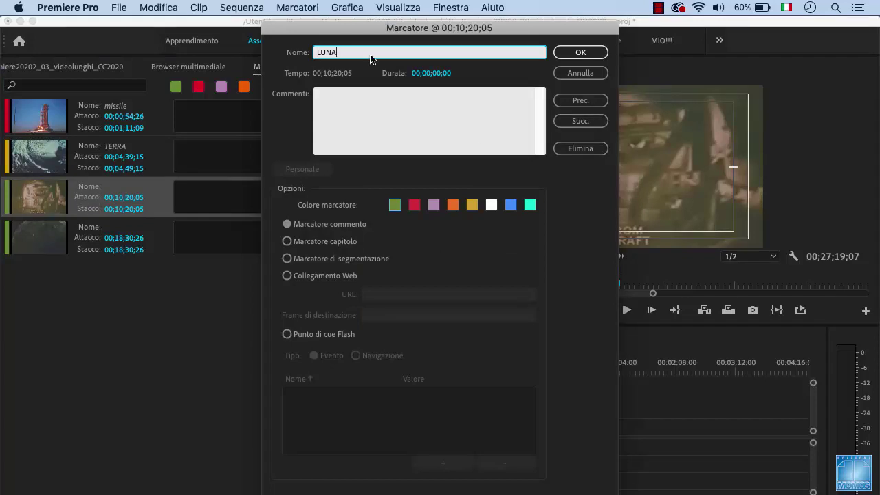
click(453, 205)
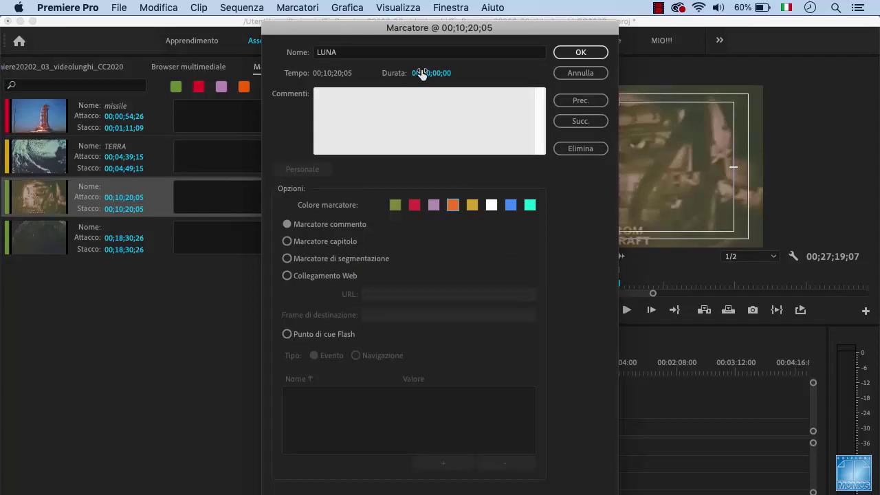
click(459, 74)
text(1000)
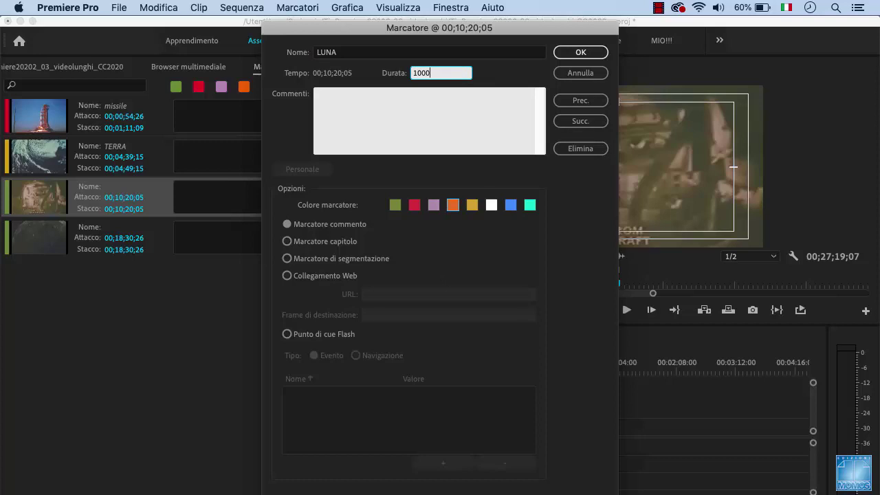
key(Return)
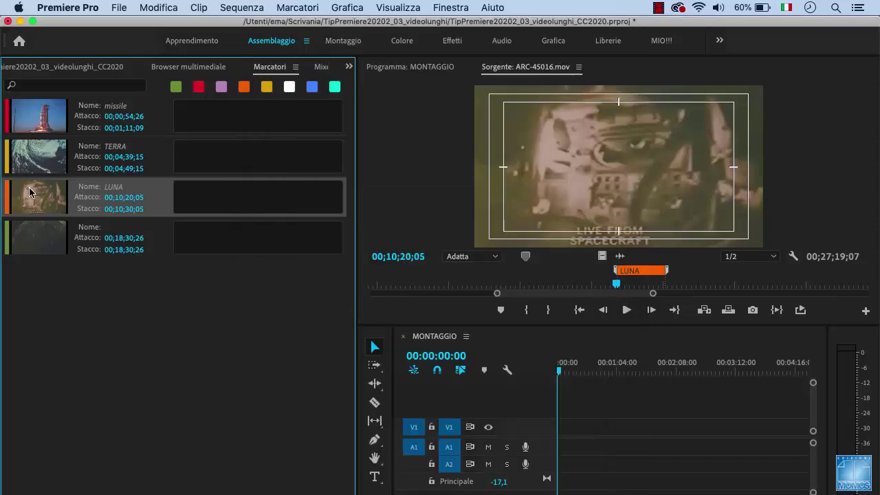
double_click(29, 195)
click(586, 54)
- Name the fourth marker LUNA2, colour it blue and extend it to 00;18;45;26
click(36, 237)
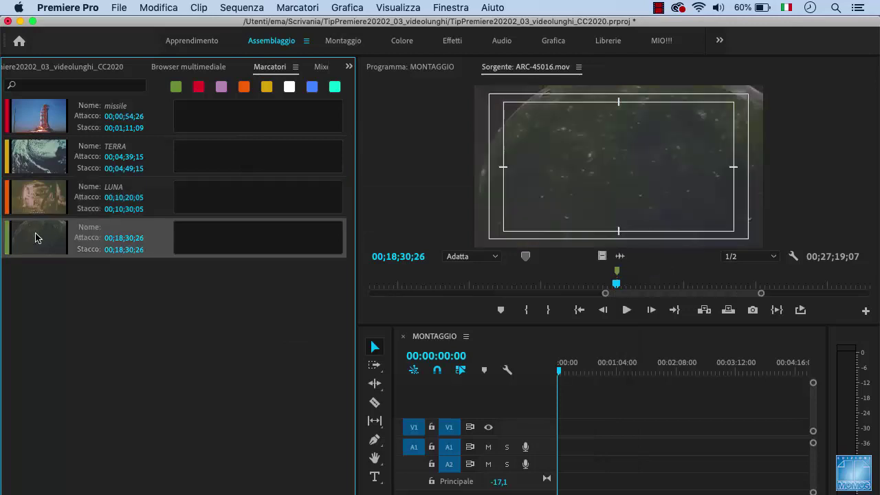
double_click(48, 238)
text(LUNA2)
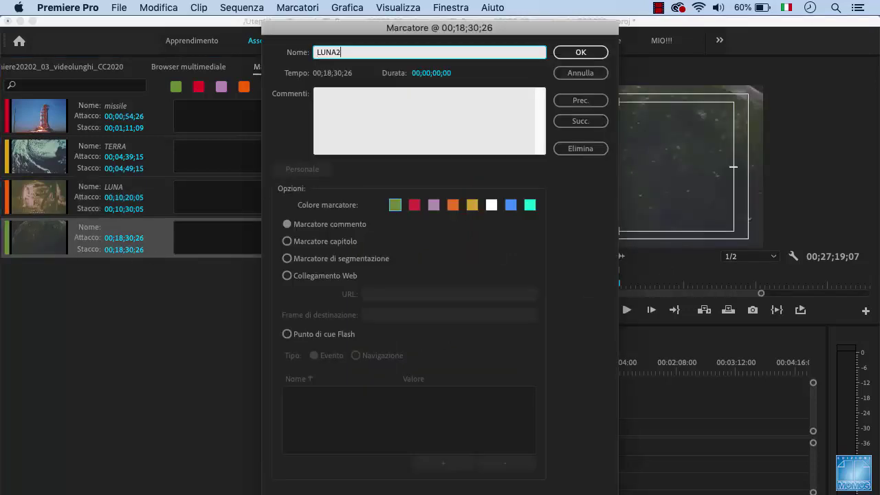
click(511, 205)
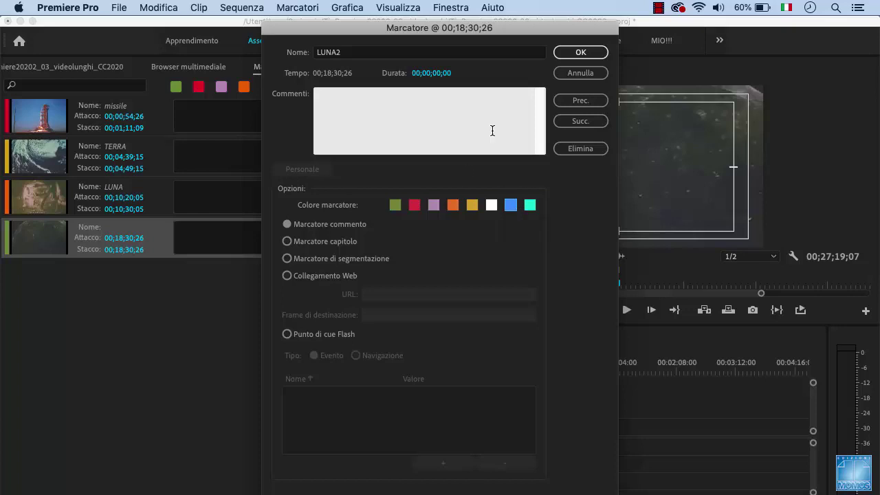
text(1500)
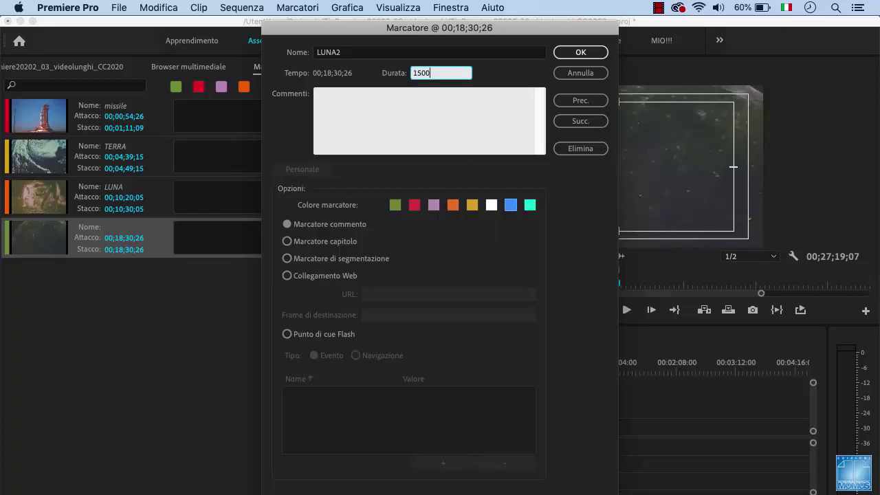
key(Tab)
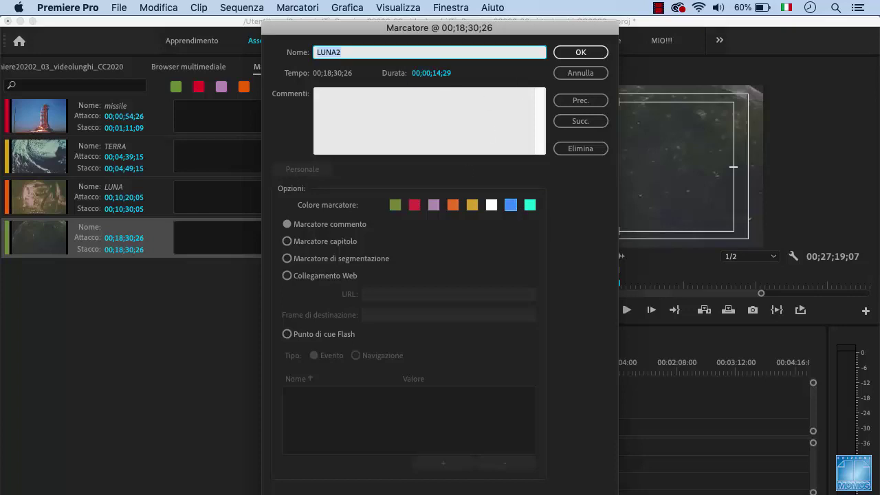
key(Return)
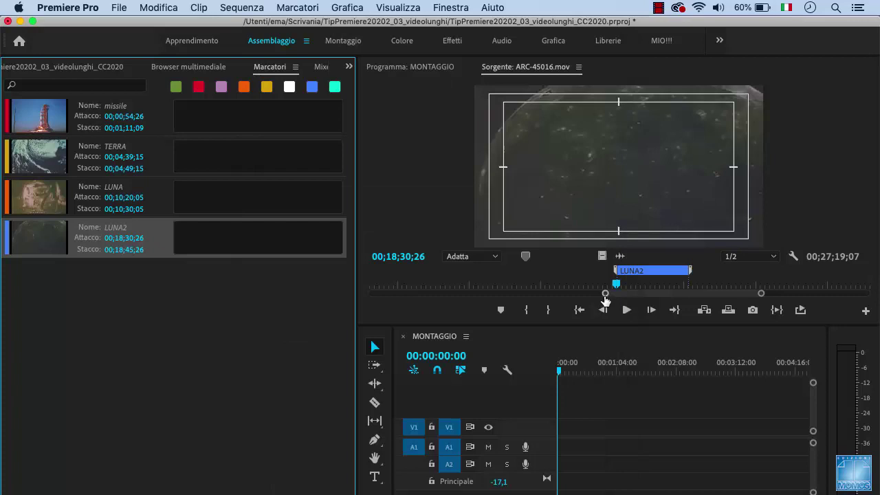
- Preview the TERRA, LUNA and LUNA2 markers, ending zoomed in on the missile marker
drag(605, 295, 496, 294)
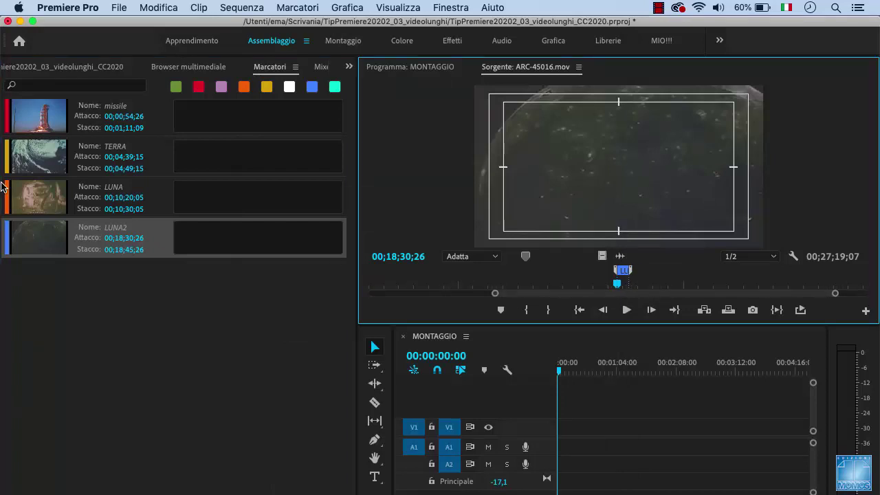
click(26, 194)
click(37, 166)
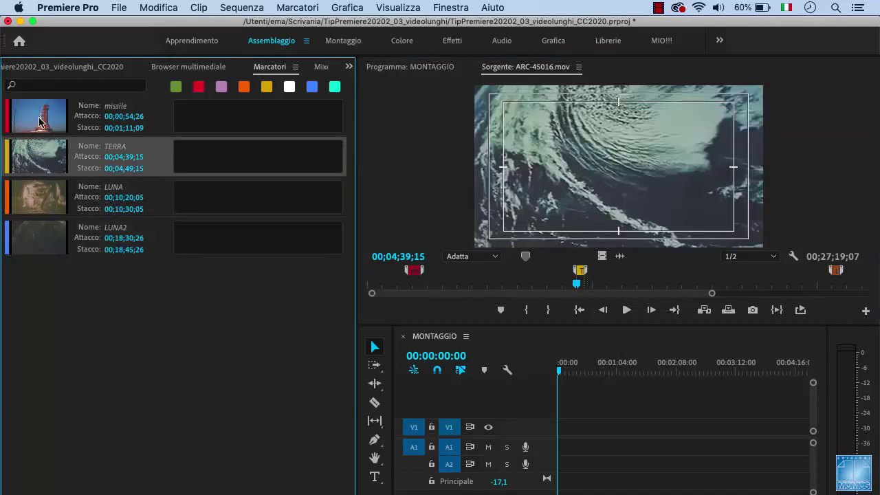
click(39, 122)
click(40, 155)
click(42, 201)
click(44, 252)
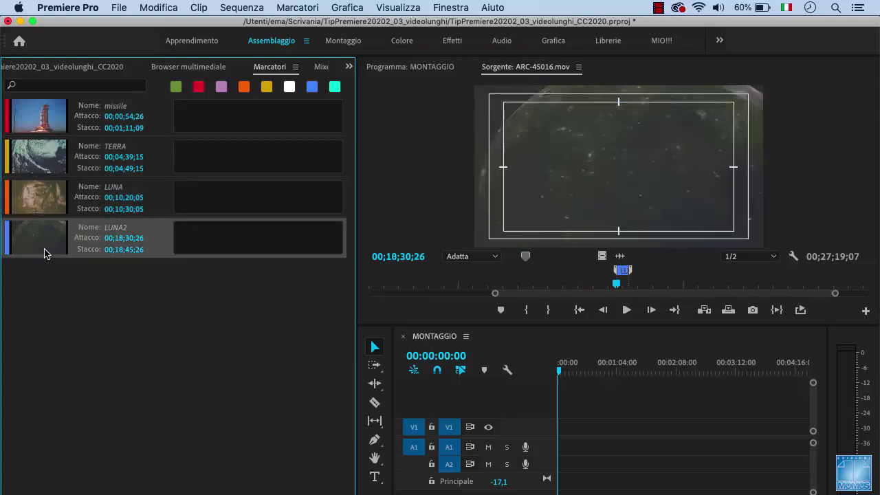
click(49, 194)
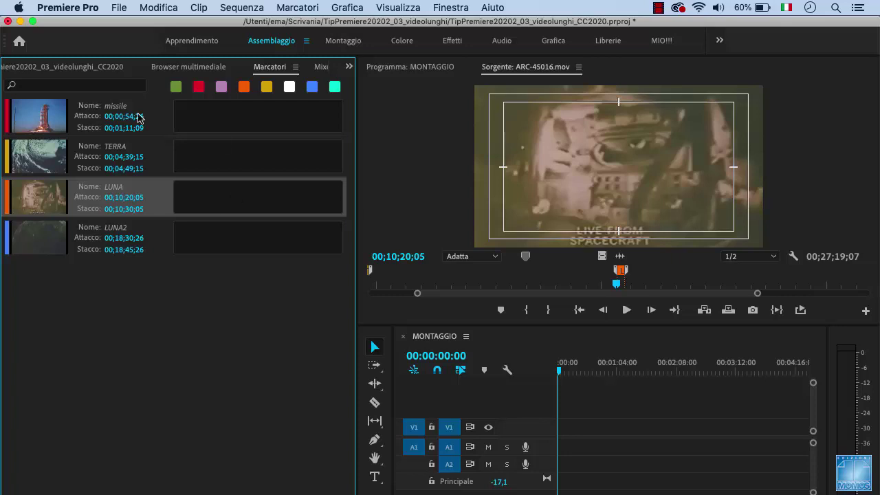
click(46, 116)
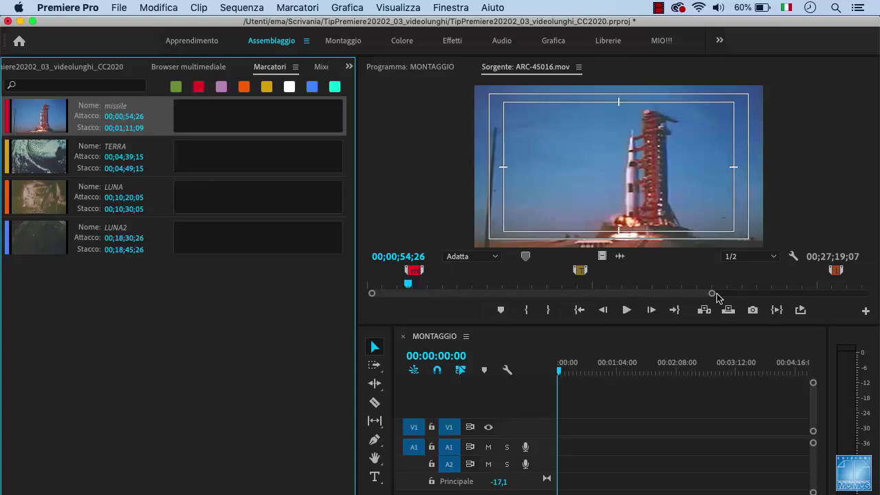
drag(712, 296, 624, 308)
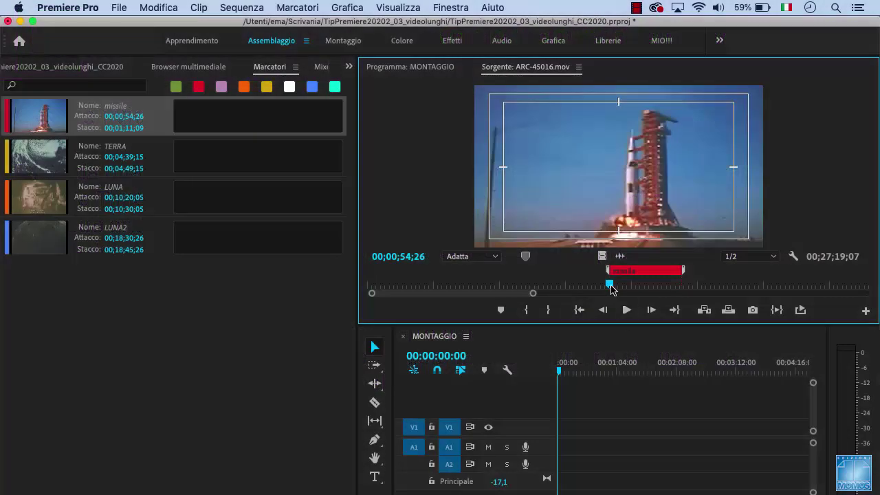
- Set In at 00;00;54;25 and Out at the end of the launch shot in the Source monitor
drag(614, 290, 610, 286)
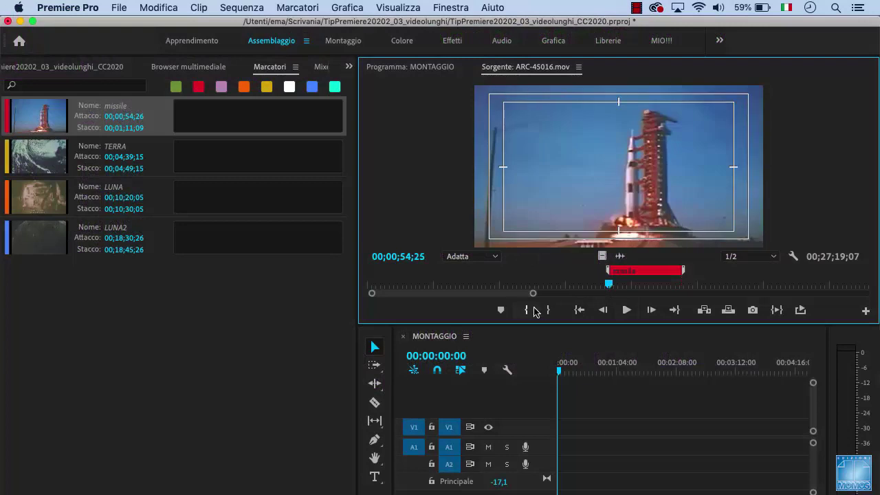
click(526, 310)
mouse_move(609, 289)
mouse_down()
mouse_move(710, 290)
mouse_move(703, 286)
mouse_up()
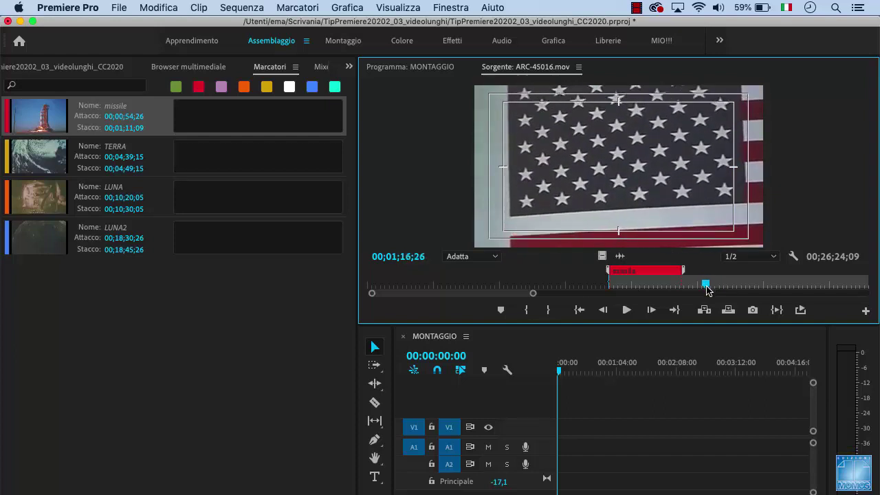
click(550, 309)
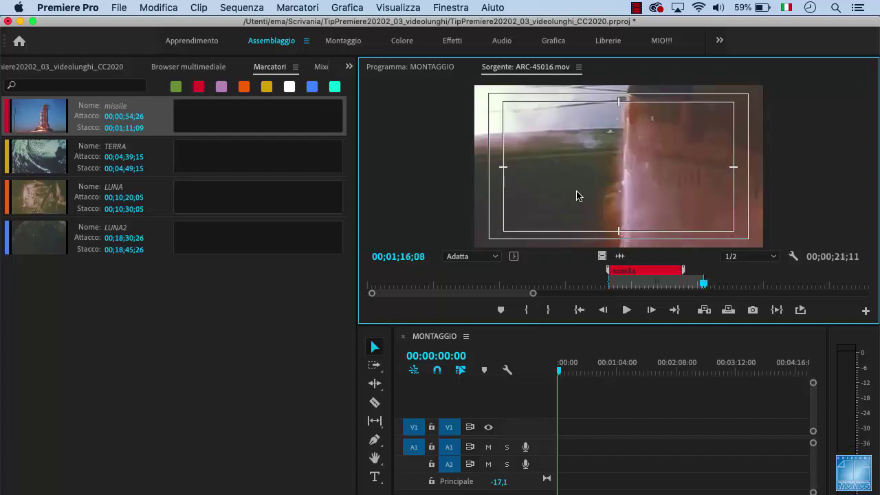
- Create a subclip named MISSILI from the marked range in the Project panel
click(10, 70)
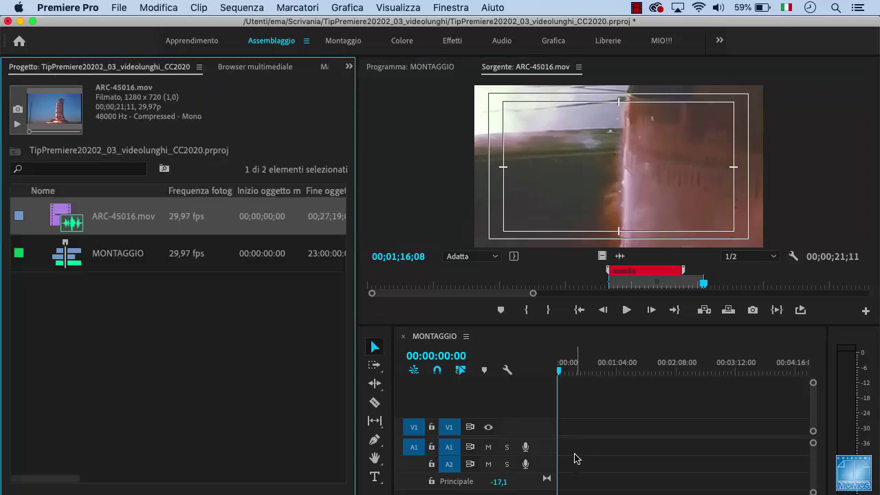
right_click(594, 148)
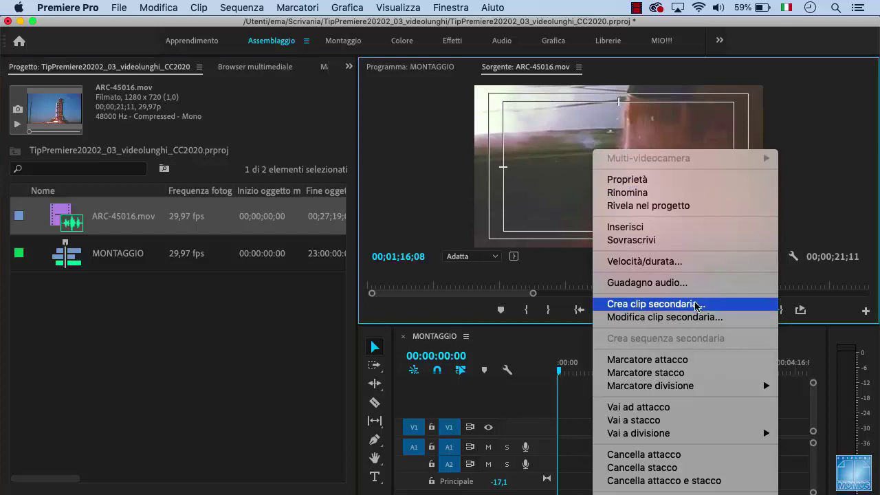
click(665, 310)
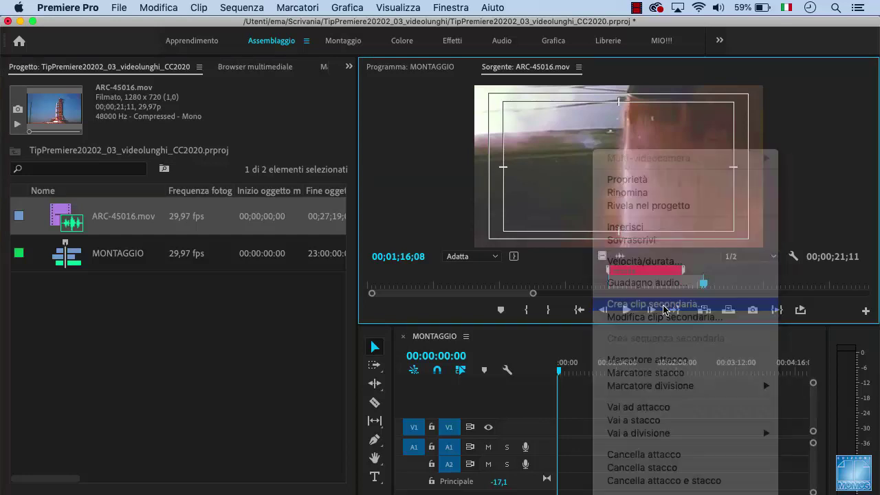
text(MISSILI)
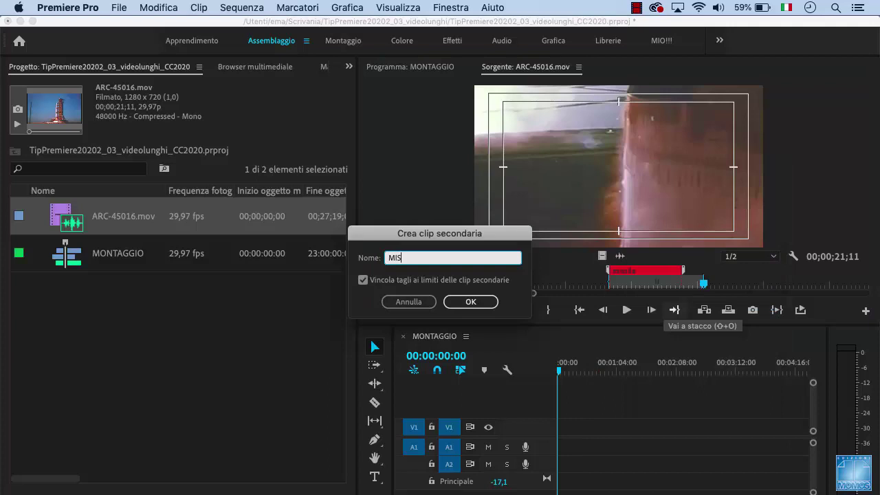
click(484, 304)
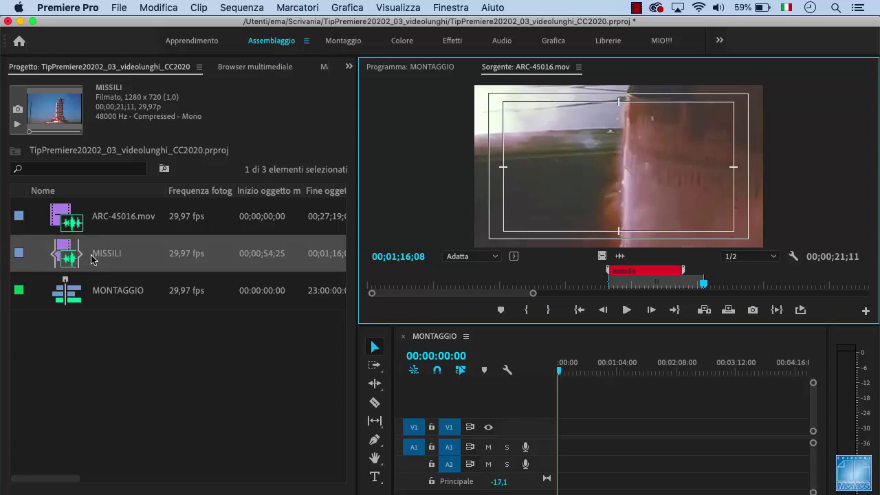
- Set In at the TERRA marker and Out at the end of the Earth shot, 00;05;00;28
click(348, 68)
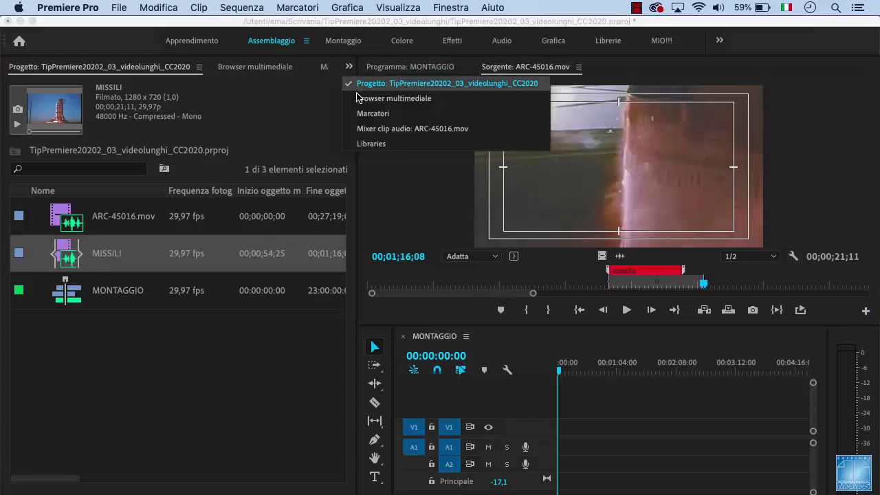
click(371, 114)
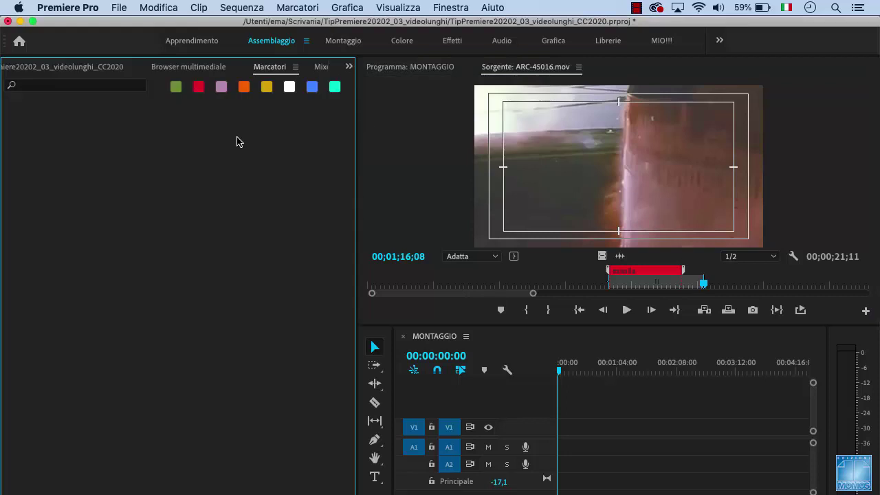
click(541, 181)
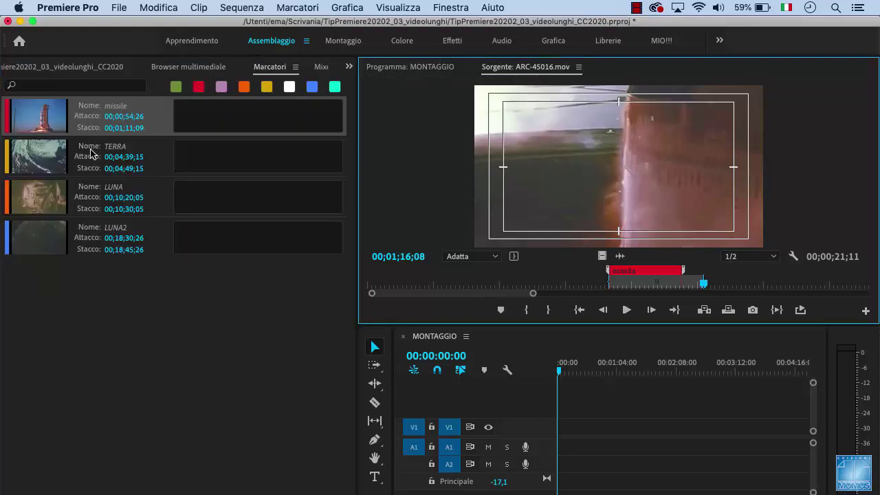
click(54, 163)
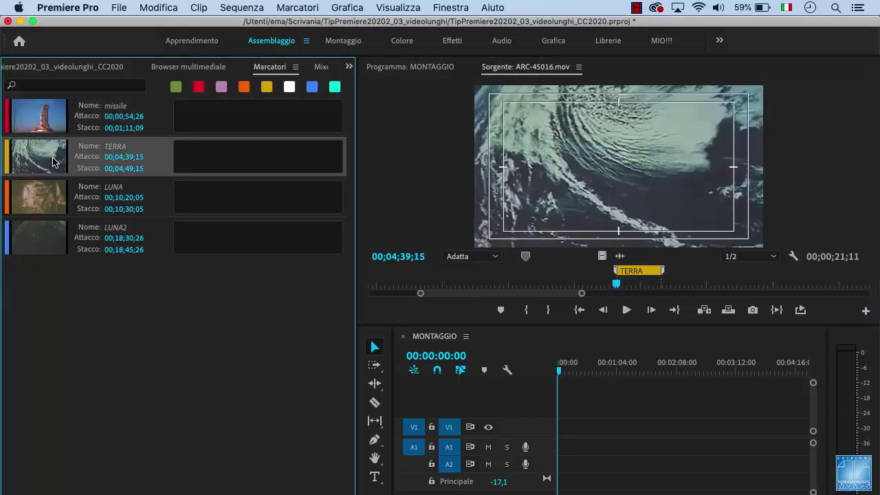
click(619, 287)
click(618, 287)
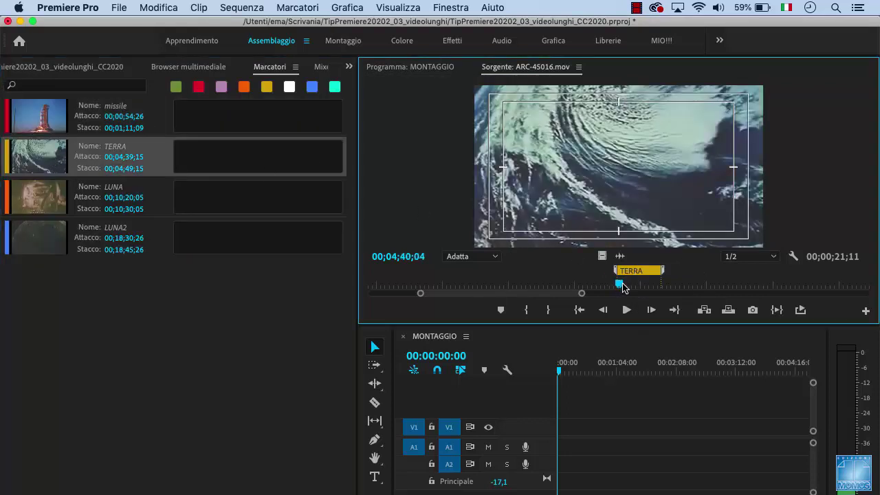
click(526, 309)
drag(619, 284, 671, 285)
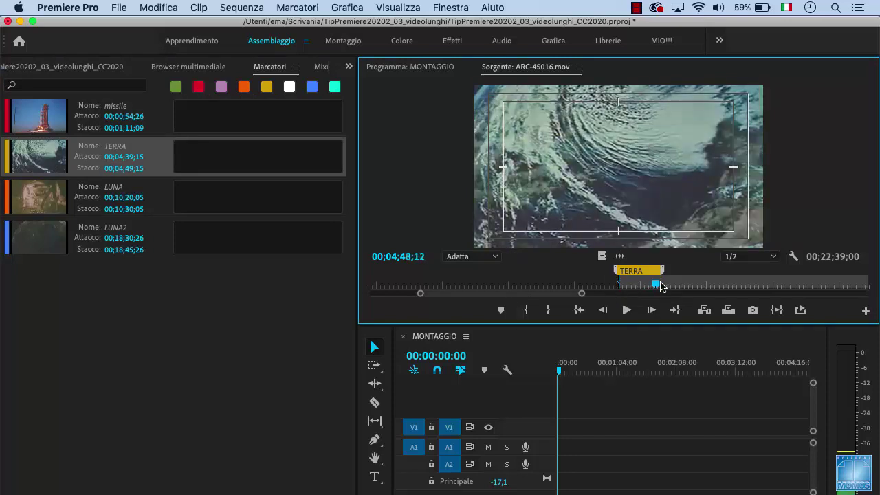
drag(670, 285, 710, 284)
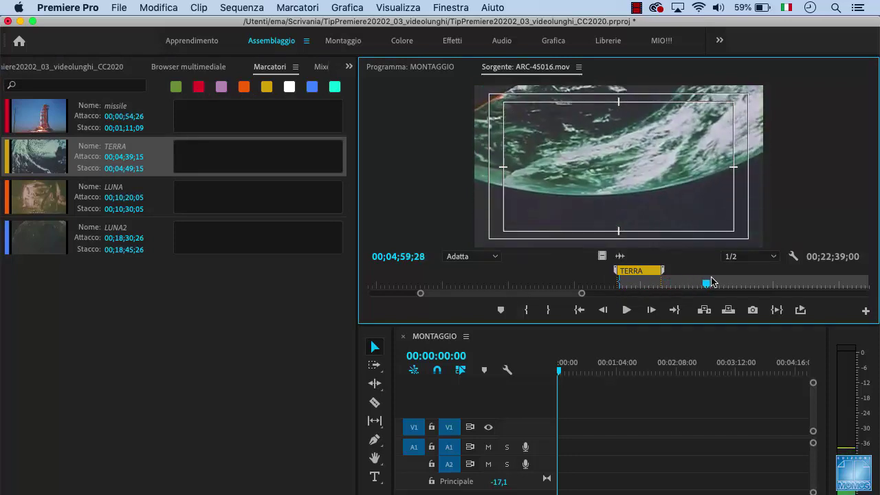
click(548, 309)
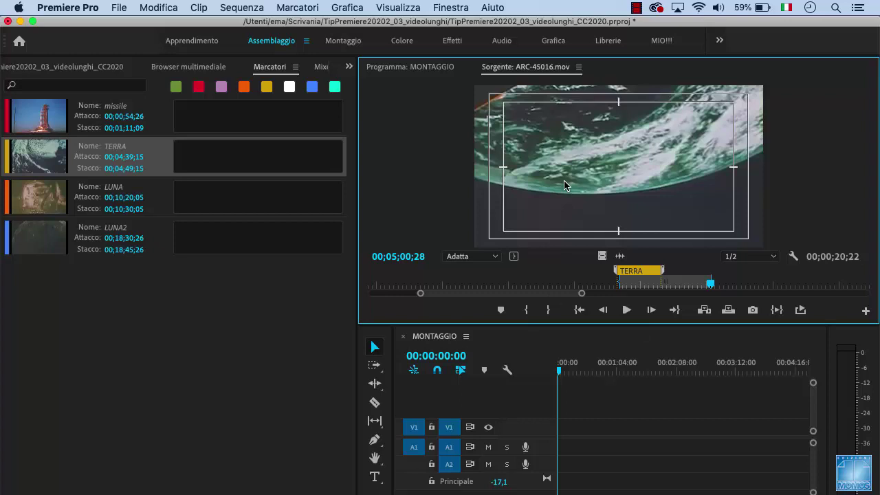
- Create a subclip named TERRA via Clip > Crea clip secondaria
click(254, 10)
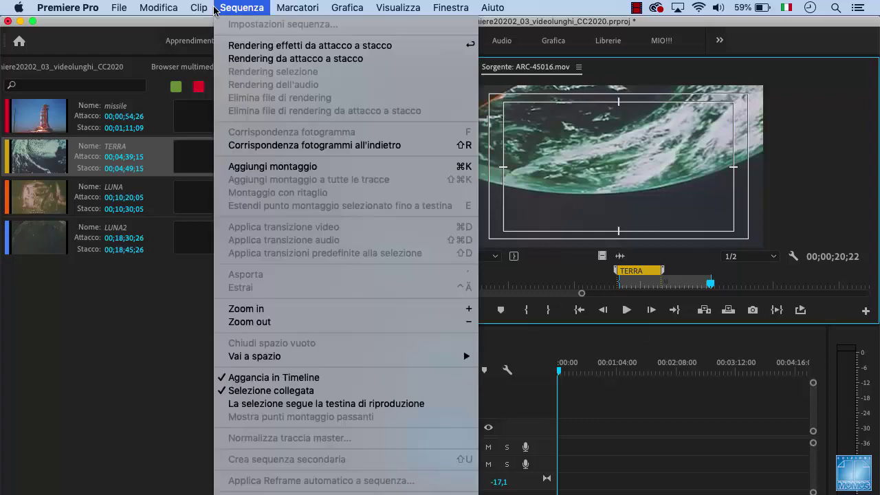
mouse_move(206, 11)
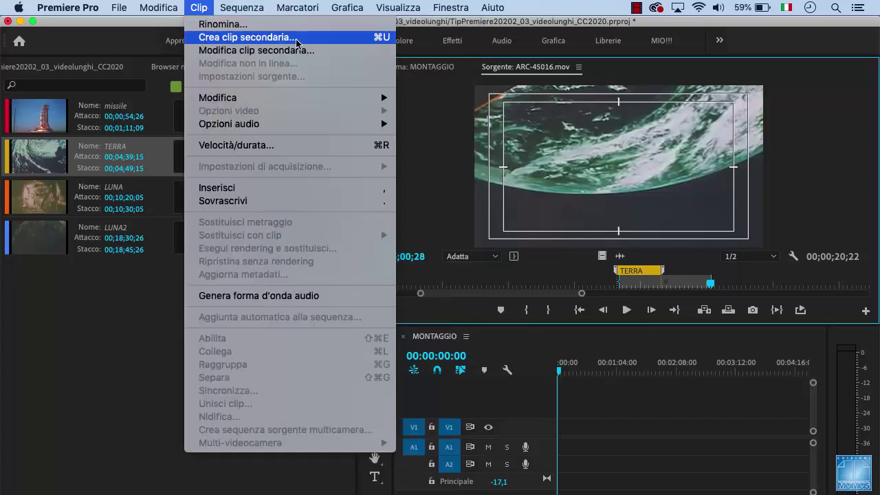
click(371, 38)
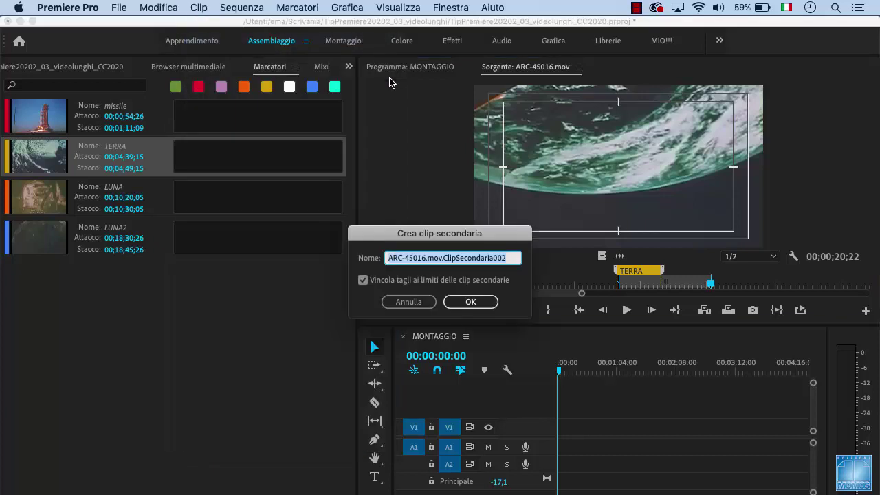
text(TERRA)
key(Return)
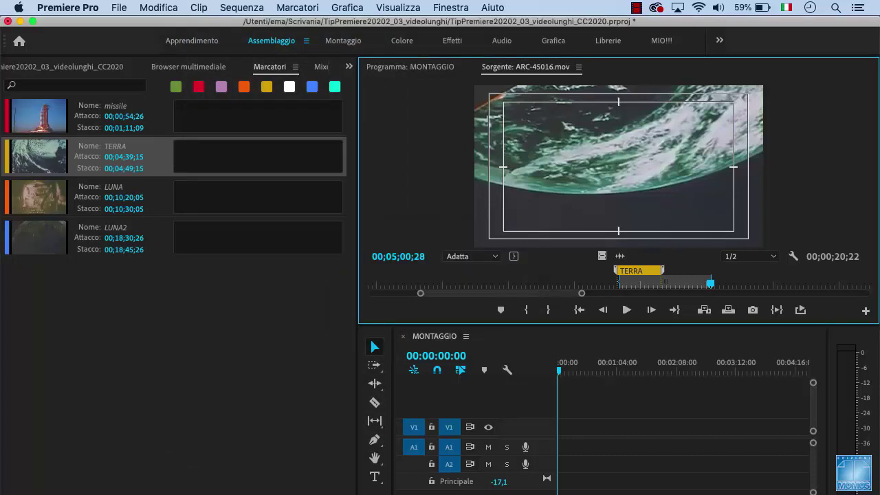
- Set an In point at the LUNA marker and scrub forward through the moon footage
click(52, 186)
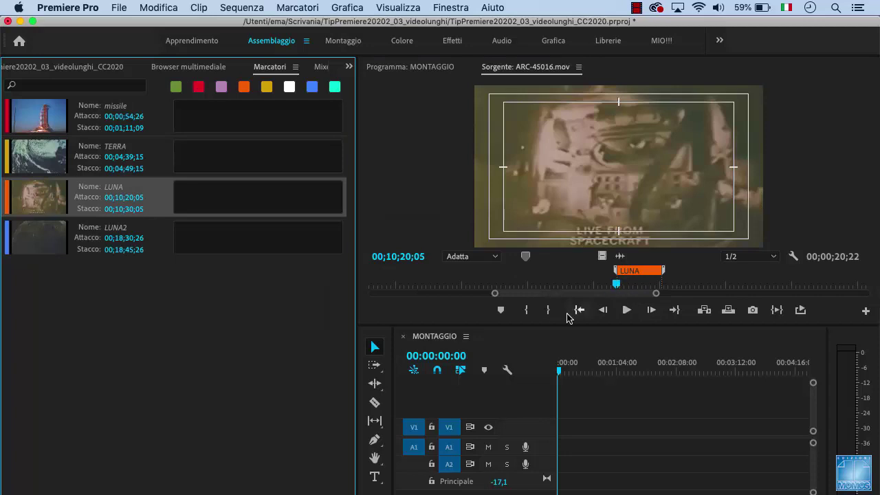
click(531, 313)
drag(619, 284, 696, 287)
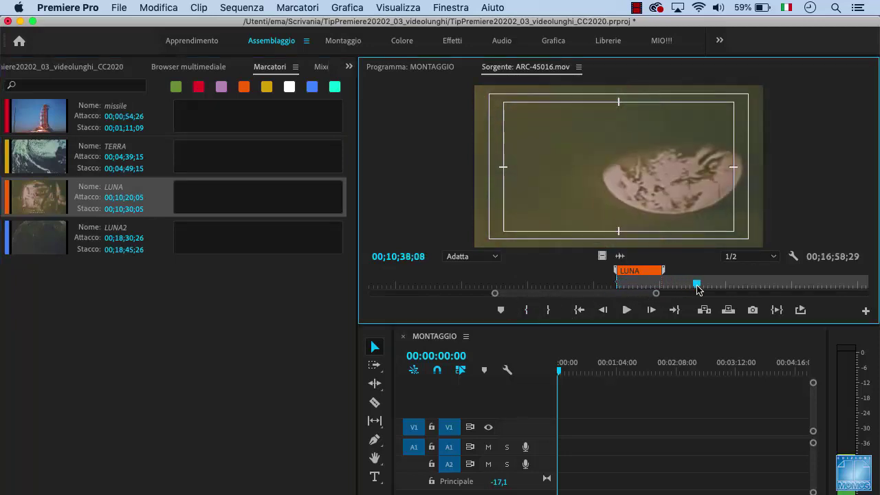
- Mark the end of the LUNA range and save it as subclip LUNA
click(547, 311)
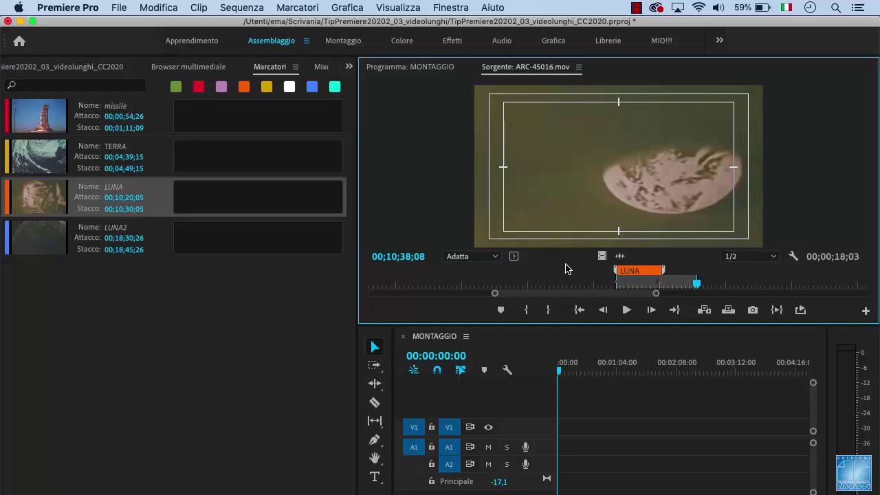
key(ctrl+u)
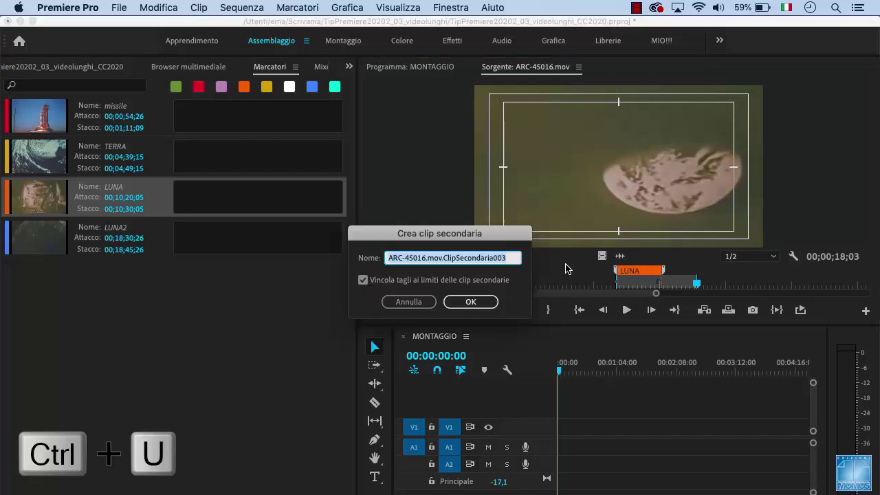
text(LUNA)
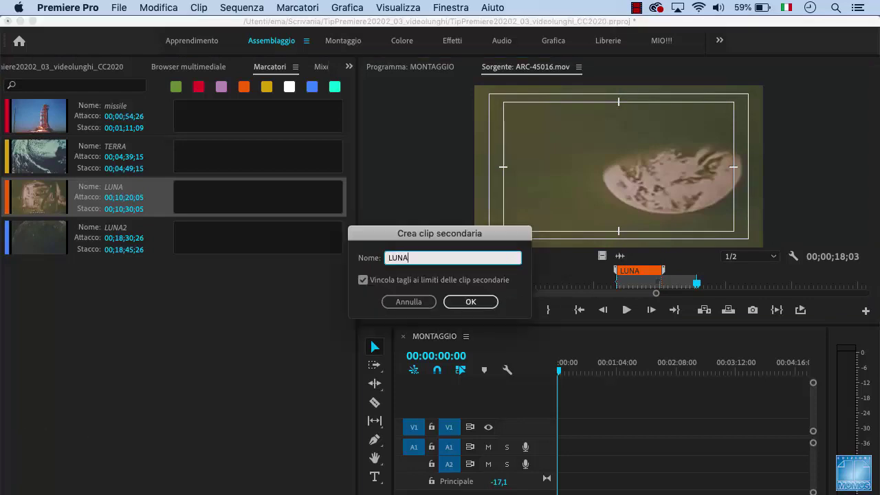
key(Return)
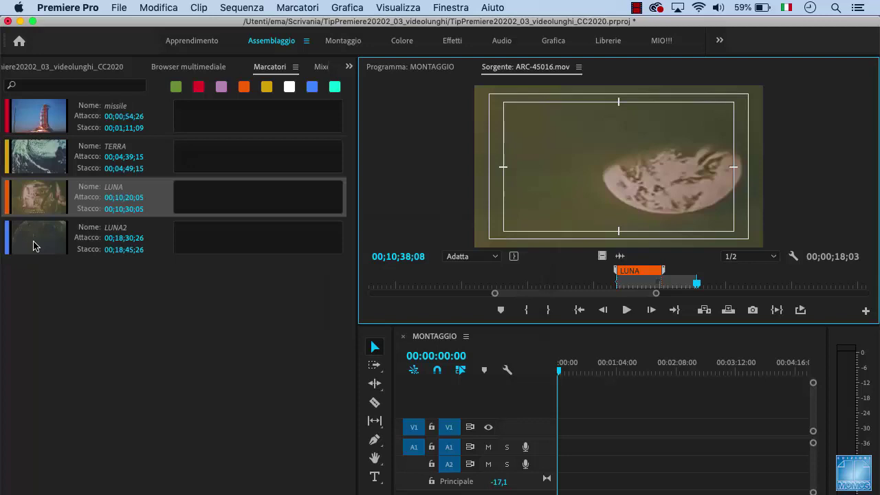
- Mark the LUNA2 moon range, save it as subclip LUNA2, and show the project list
click(34, 243)
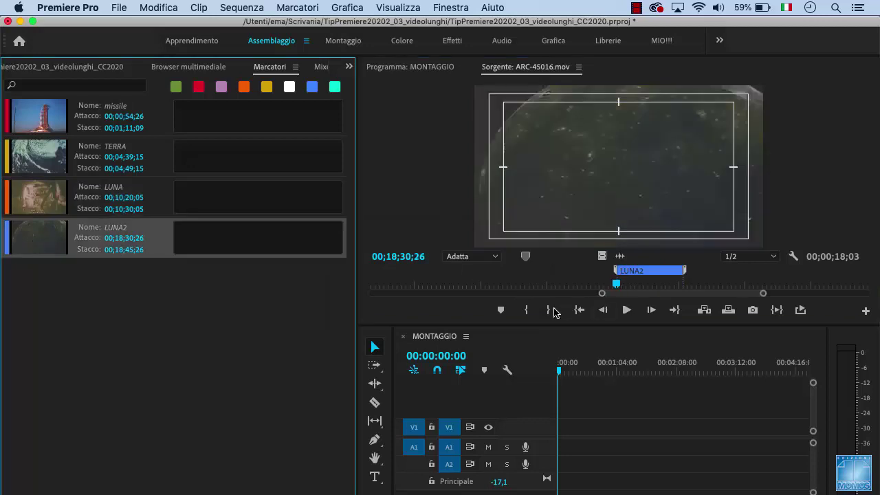
click(526, 310)
drag(616, 288, 793, 283)
click(555, 309)
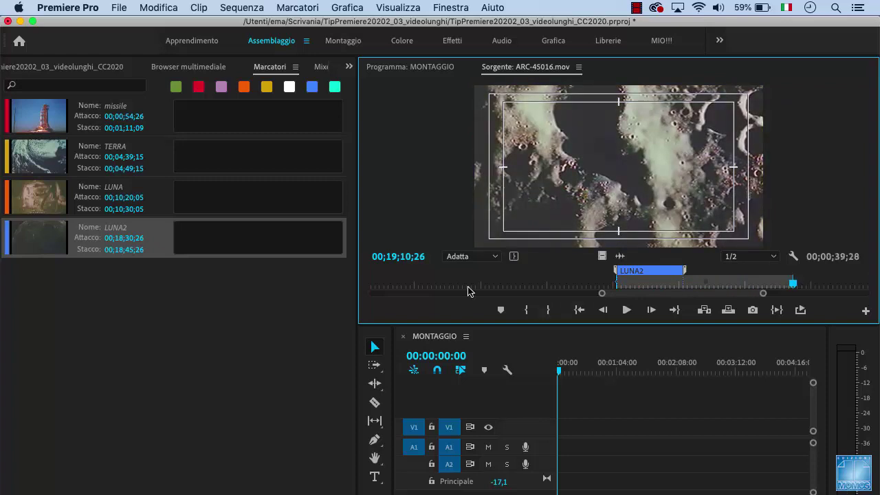
key(ctrl+u)
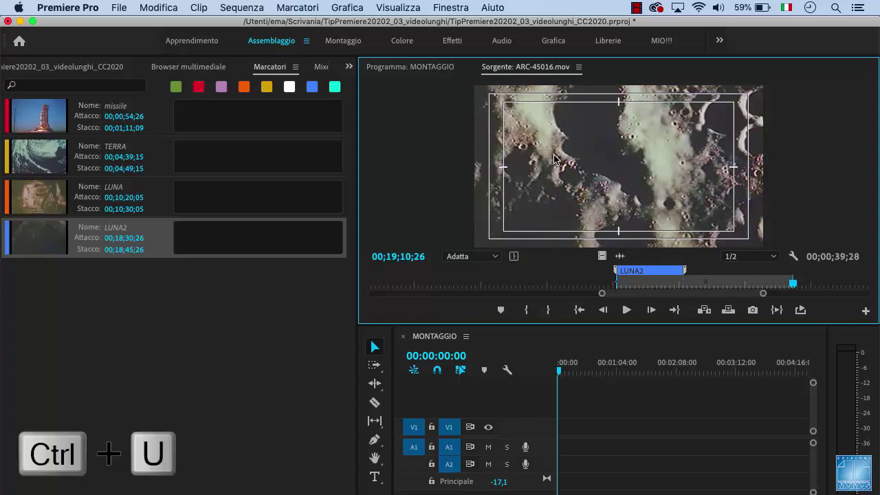
text(LUNA2)
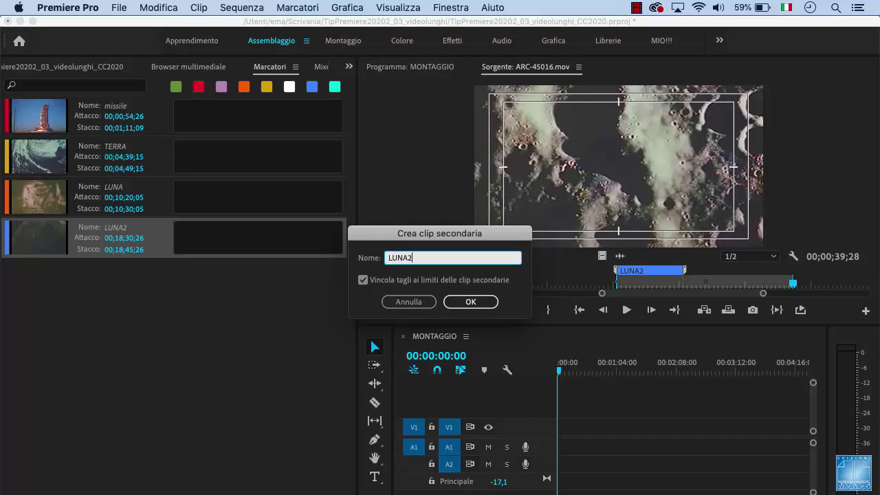
key(Return)
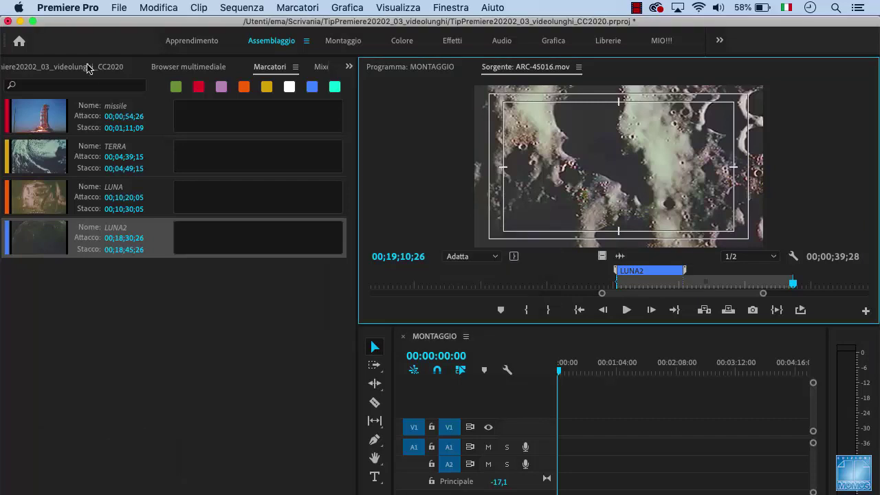
click(78, 70)
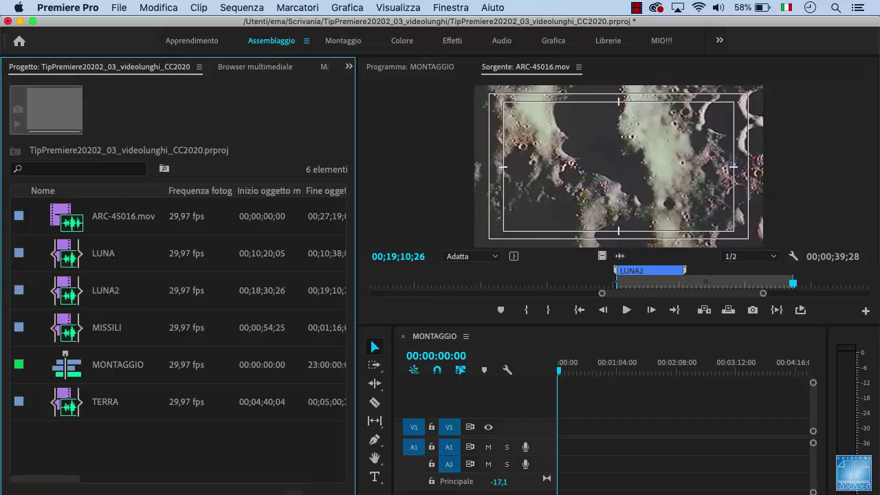
- Create bin SECONDARIE, move LUNA, LUNA2, MISSILI and TERRA into it, and sort by name
key(super+slash)
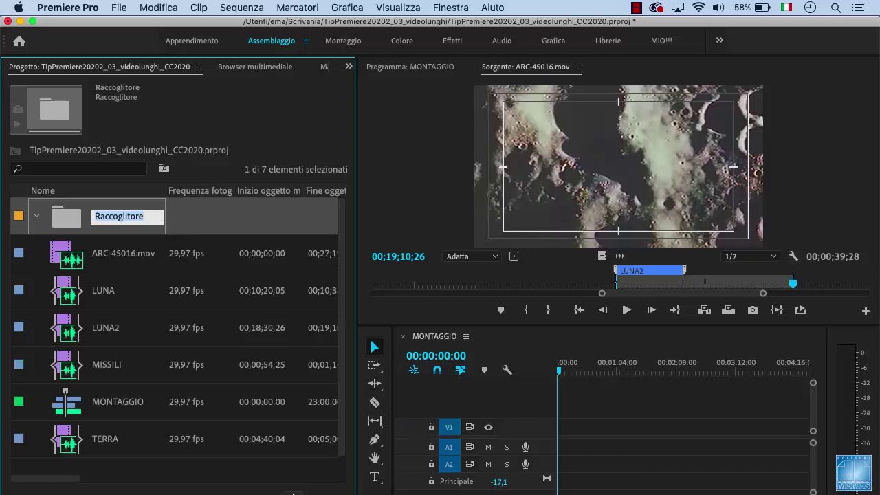
text(SECOND)
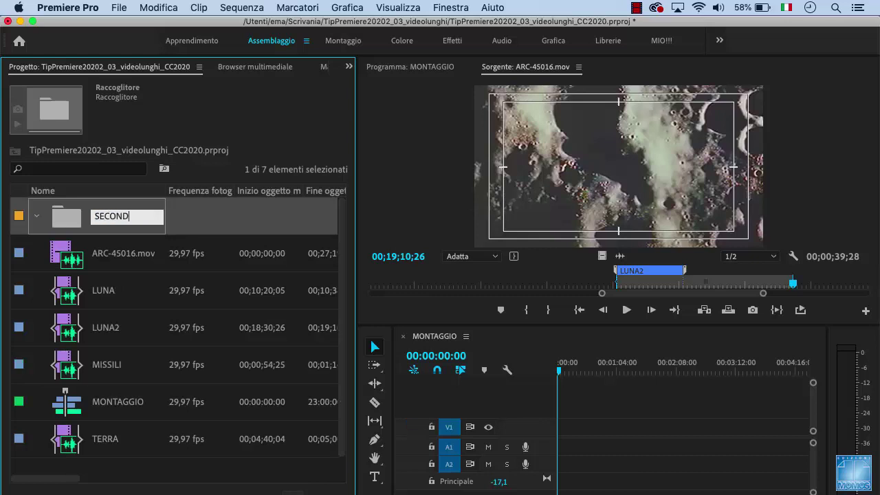
text(ARIE)
click(77, 292)
shift+click(90, 369)
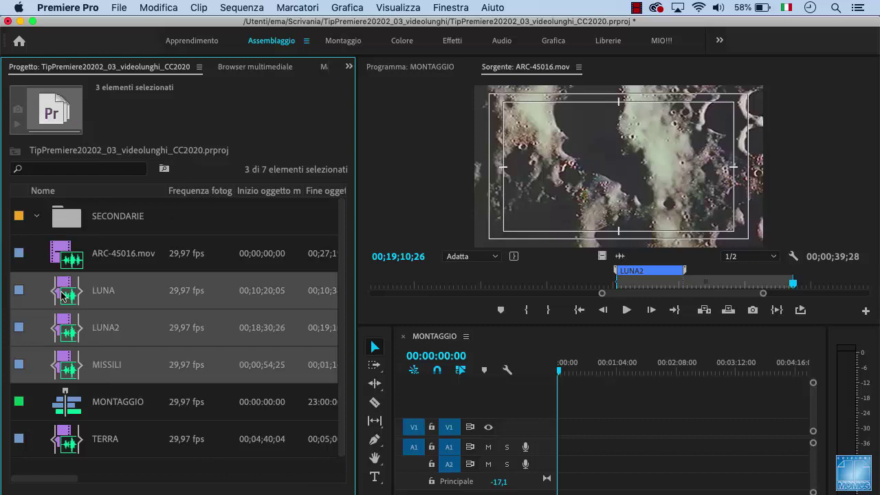
drag(95, 370, 84, 229)
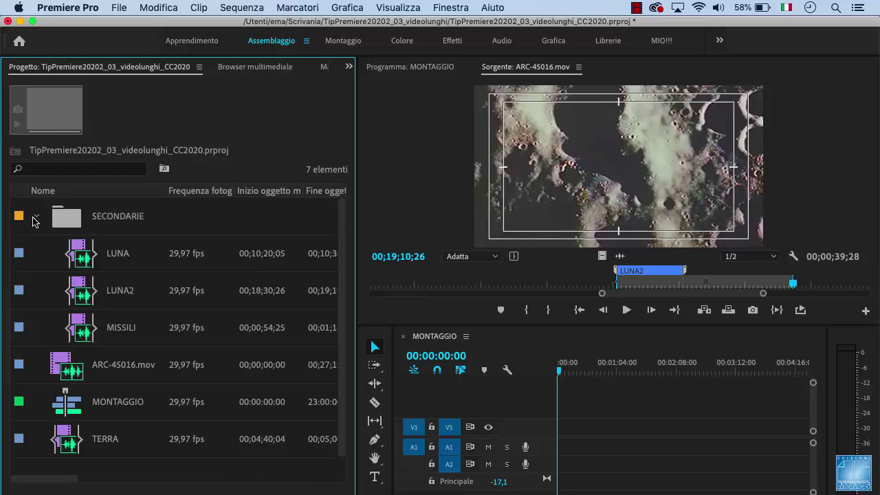
click(77, 193)
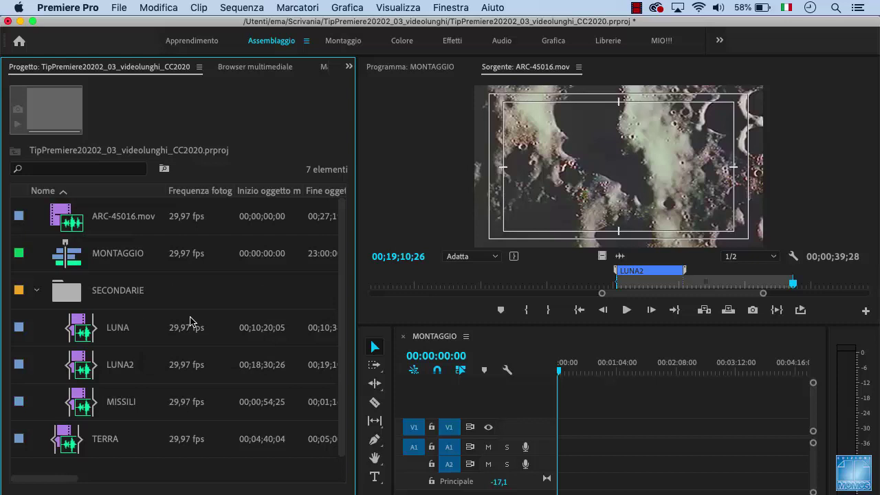
drag(103, 439, 112, 299)
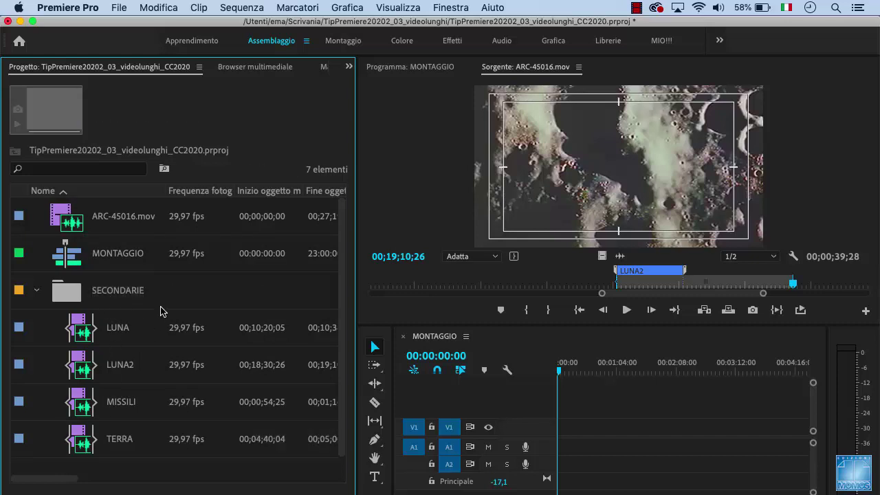
- Place TERRA at the start of MONTAGGIO, keeping the existing sequence settings
click(132, 338)
click(126, 366)
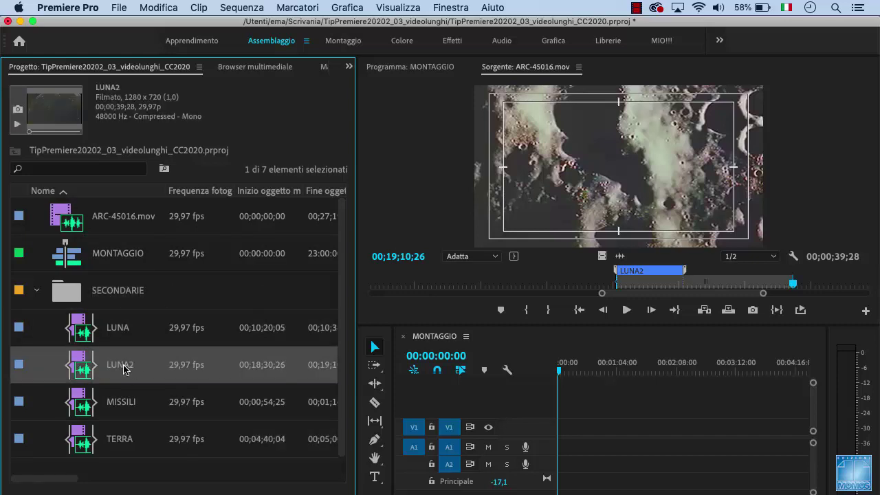
click(126, 401)
click(134, 455)
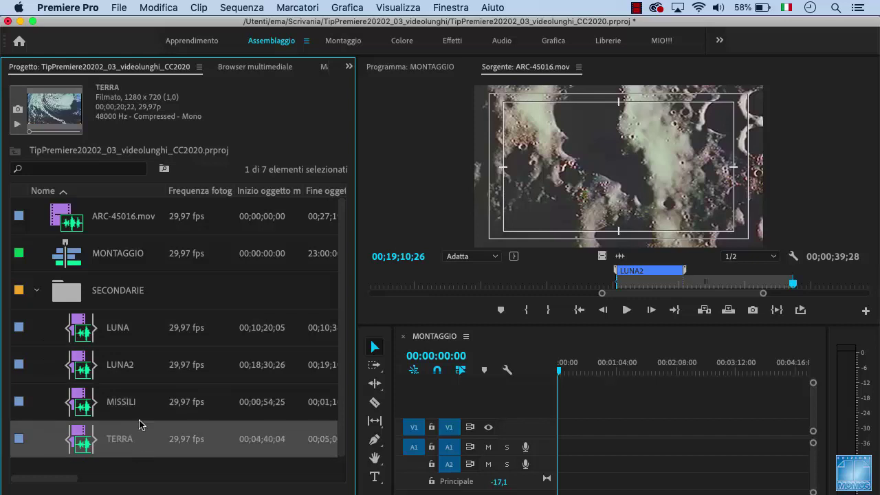
click(142, 419)
click(110, 437)
drag(109, 437, 561, 434)
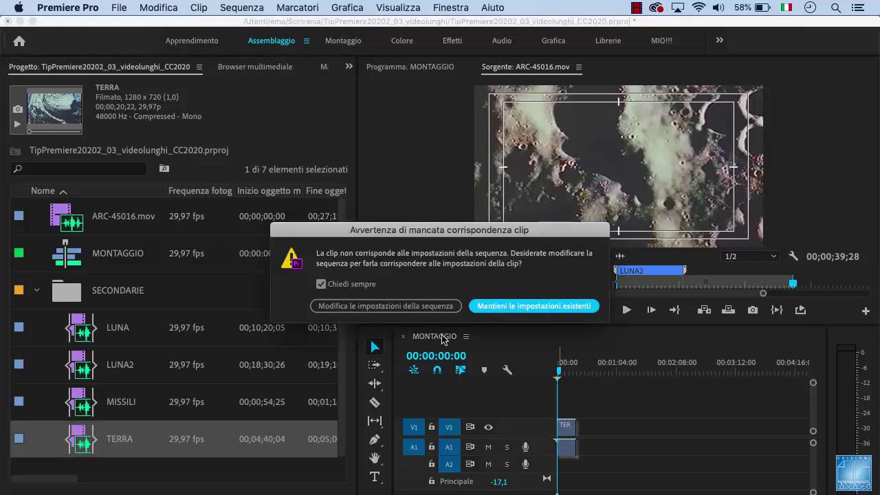
click(442, 313)
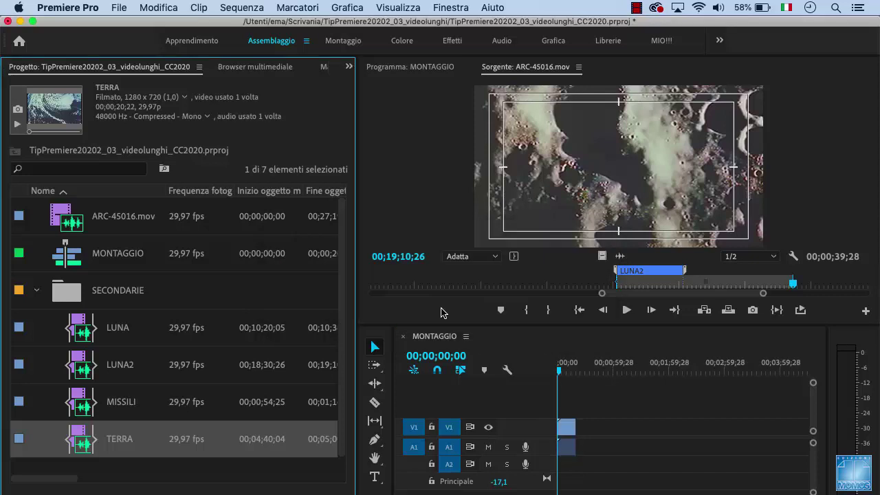
- Add LUNA2, LUNA and MISSILI after TERRA and zoom the timeline to fit
click(92, 368)
drag(93, 367, 588, 431)
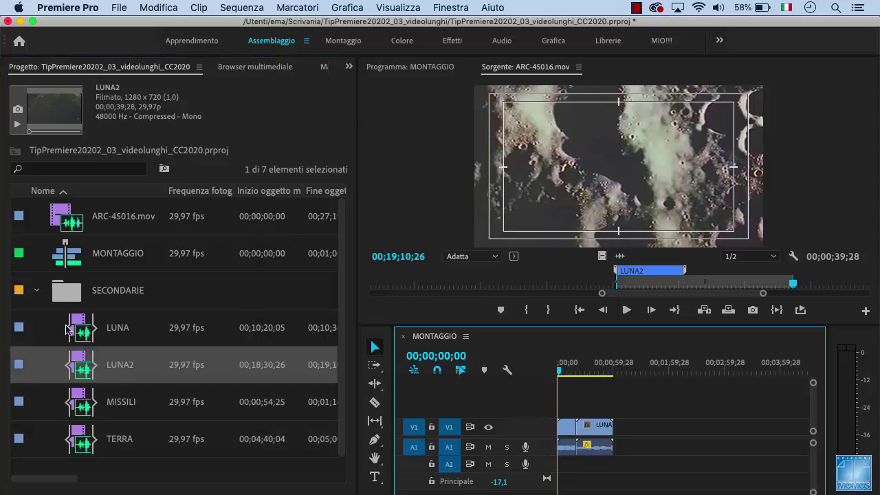
drag(72, 330, 627, 437)
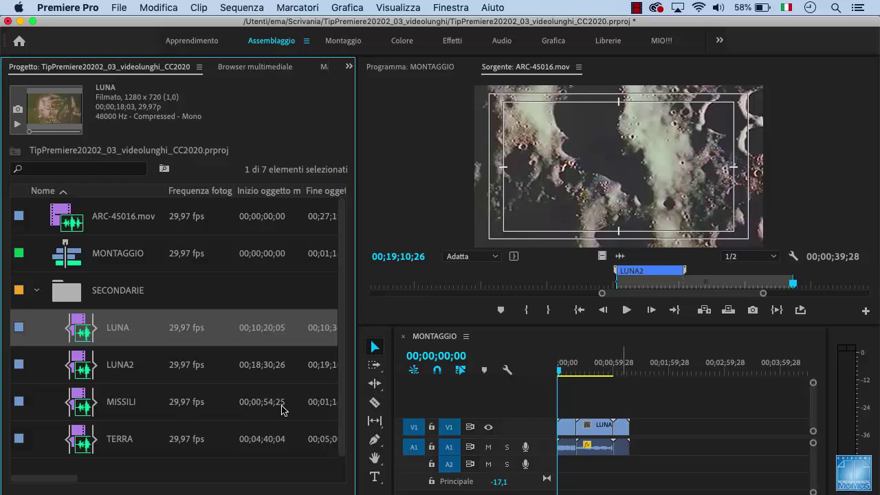
drag(76, 410, 634, 426)
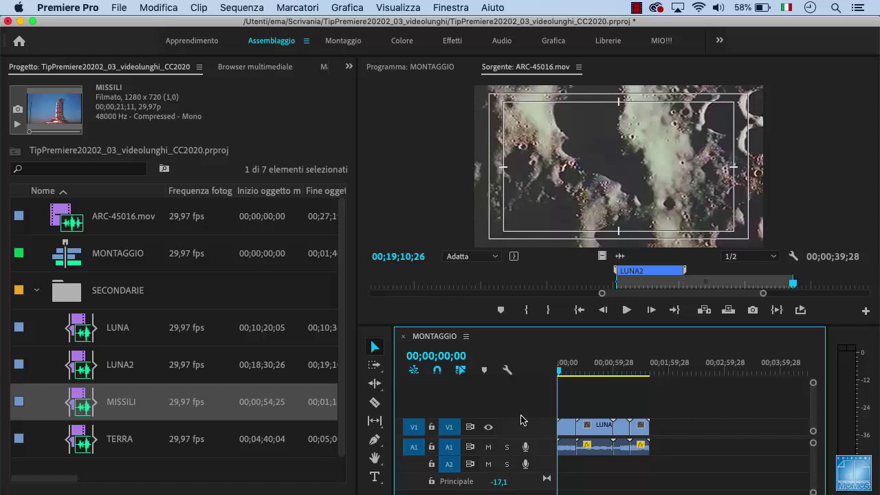
key(backslash)
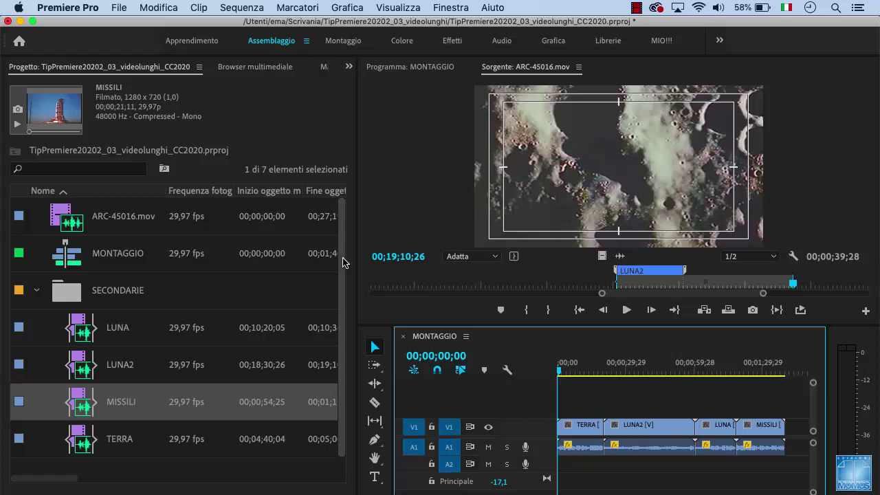
click(344, 288)
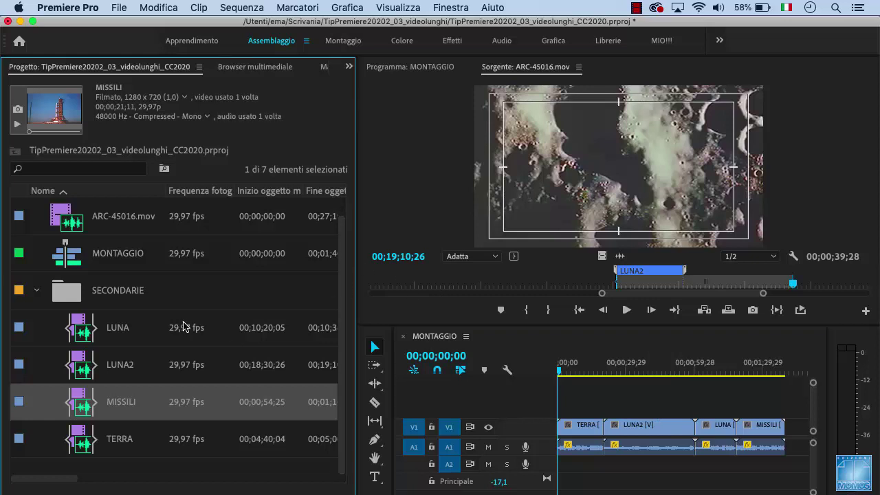
- Select the four subclips from LUNA to TERRA and bring up File > Esporta
mouse_move(183, 326)
click(136, 323)
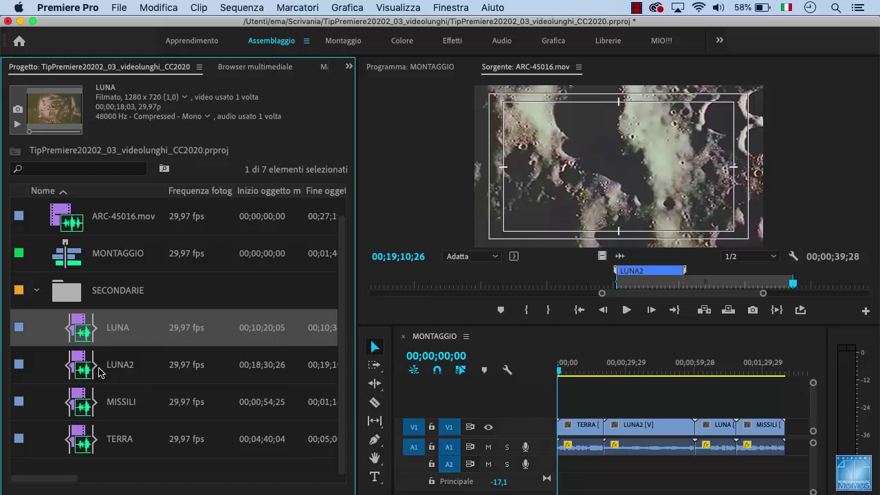
shift+click(142, 441)
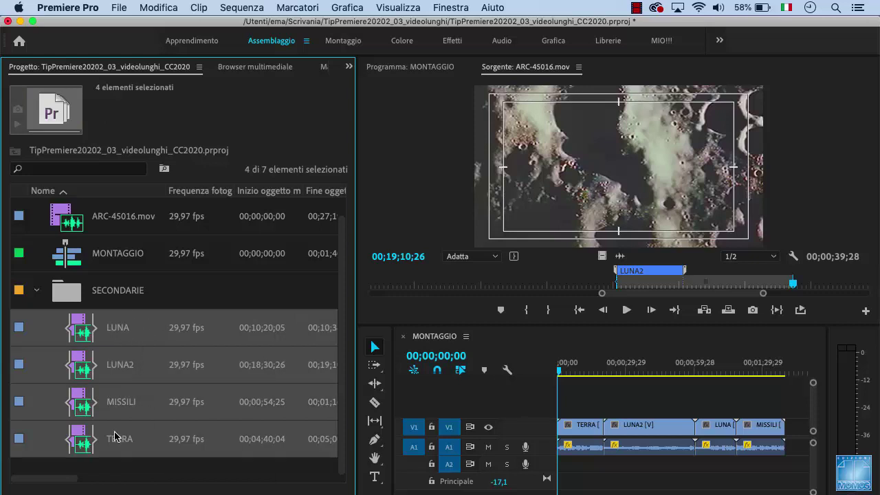
click(116, 8)
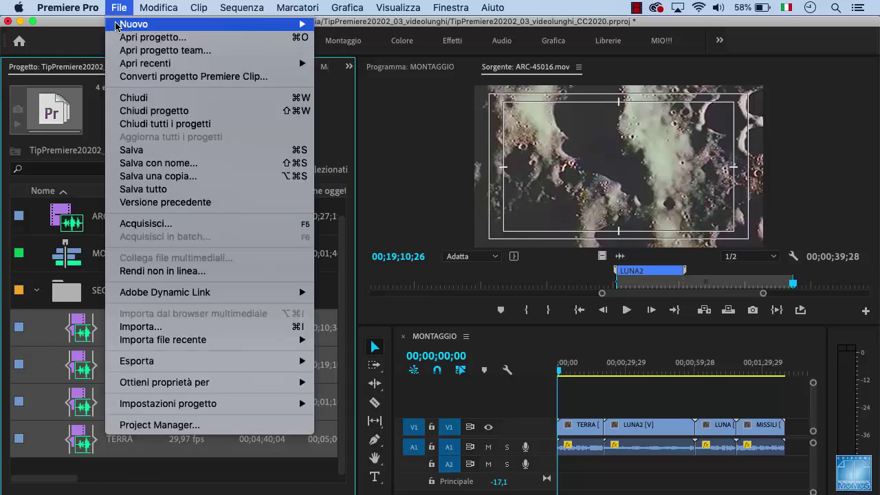
mouse_move(173, 360)
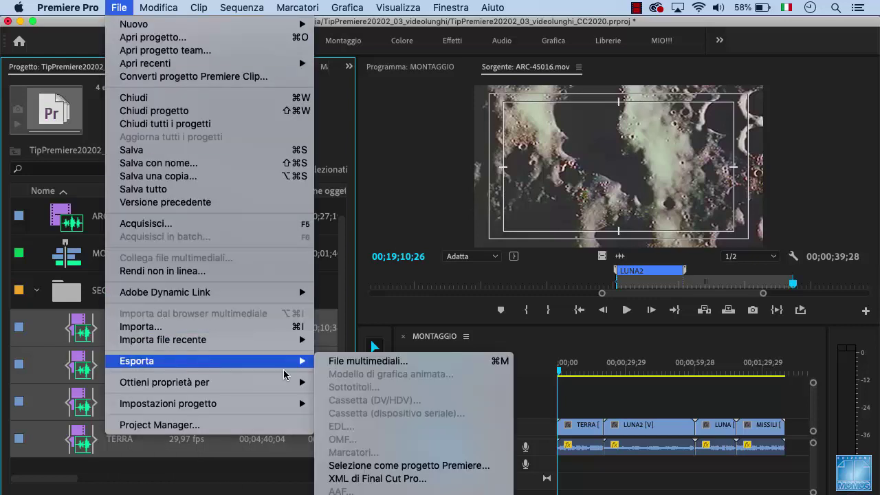
- Set media export to H.264 with the Come sorgente - Bitrate medio preset
click(329, 360)
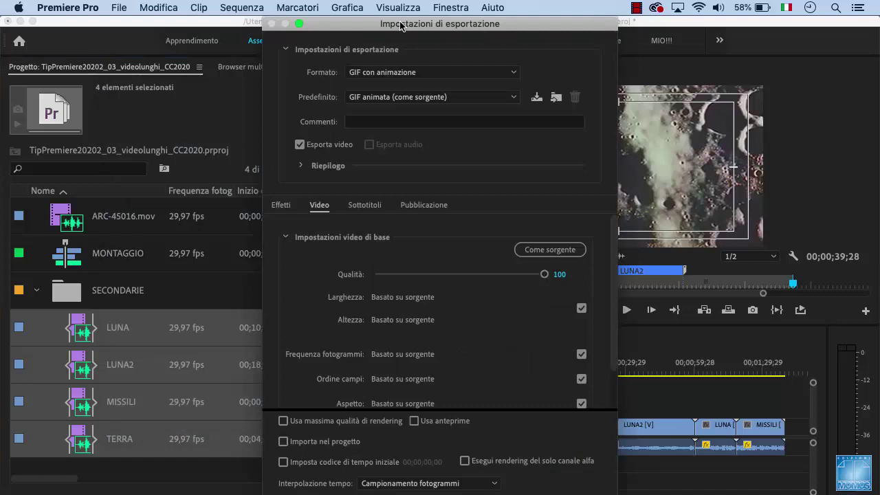
drag(401, 25, 444, 26)
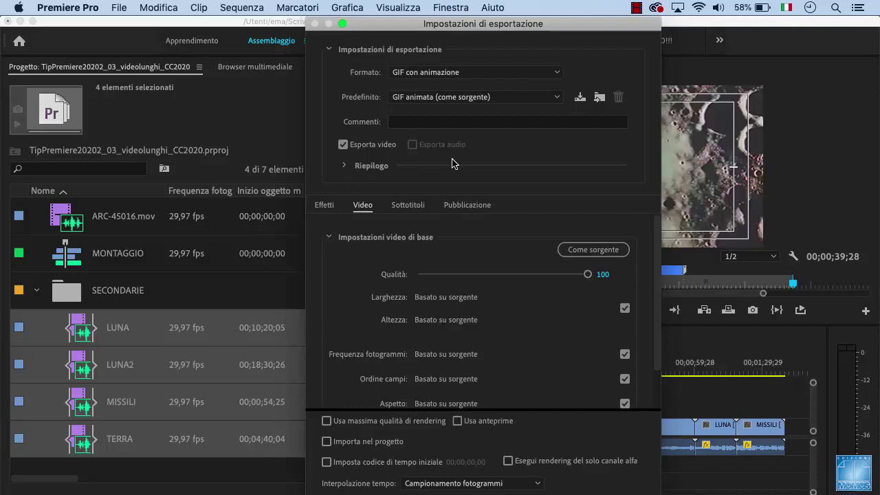
click(504, 74)
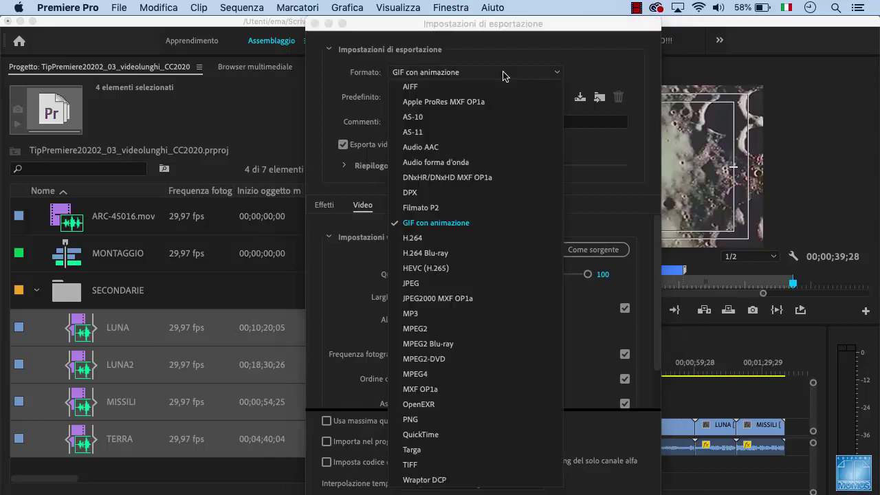
click(470, 222)
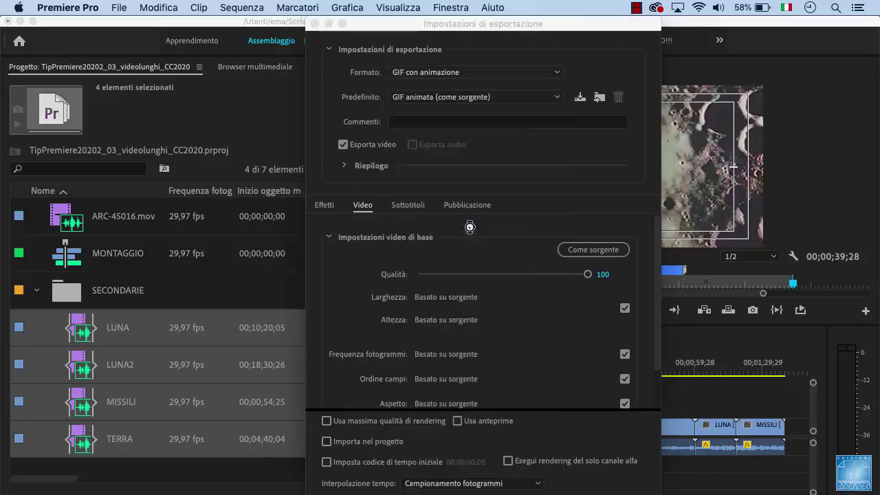
click(493, 99)
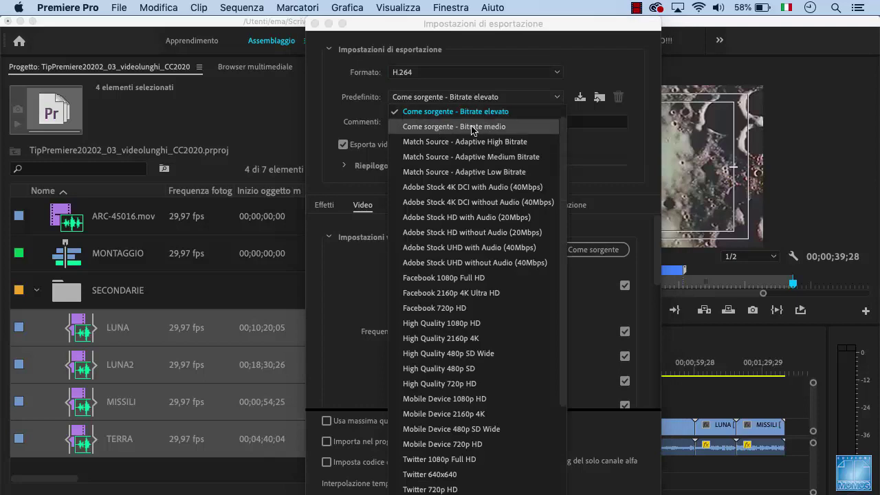
click(473, 129)
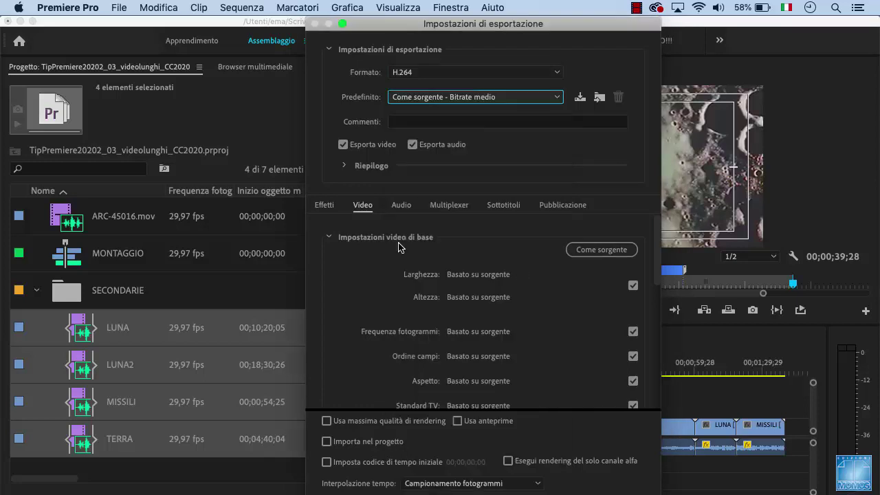
- Review the video and effects settings, then send the four subclips to Media Encoder's queue
click(330, 239)
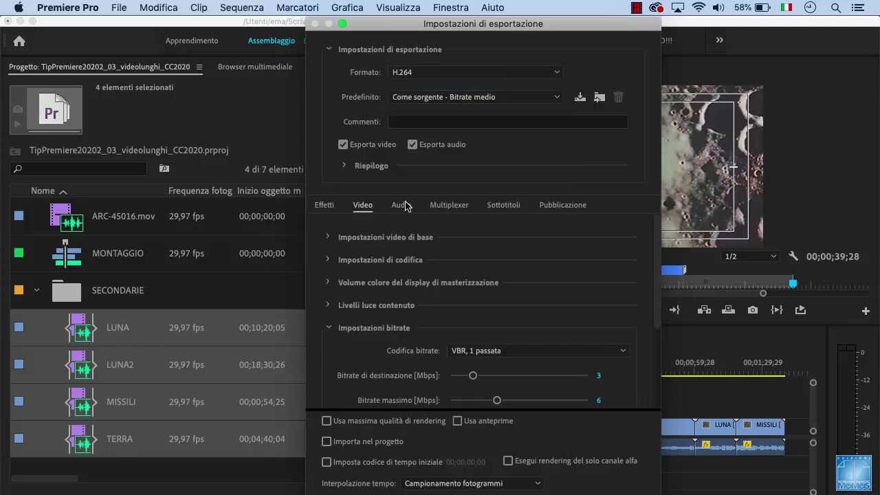
click(328, 209)
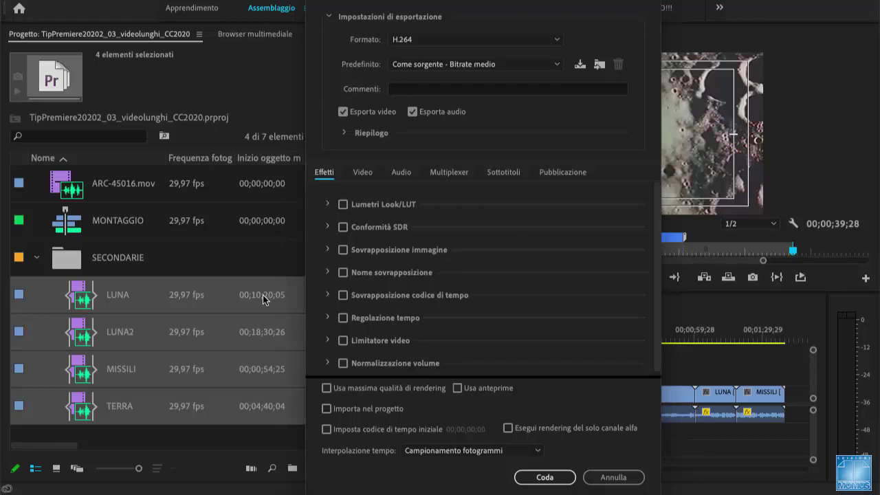
click(564, 478)
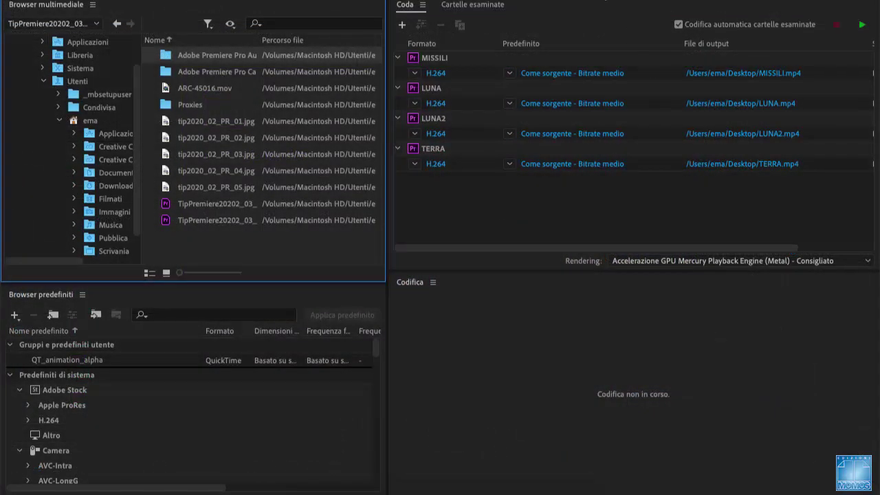
- Start encoding the queue in Media Encoder, then stop it during MISSILI
click(863, 28)
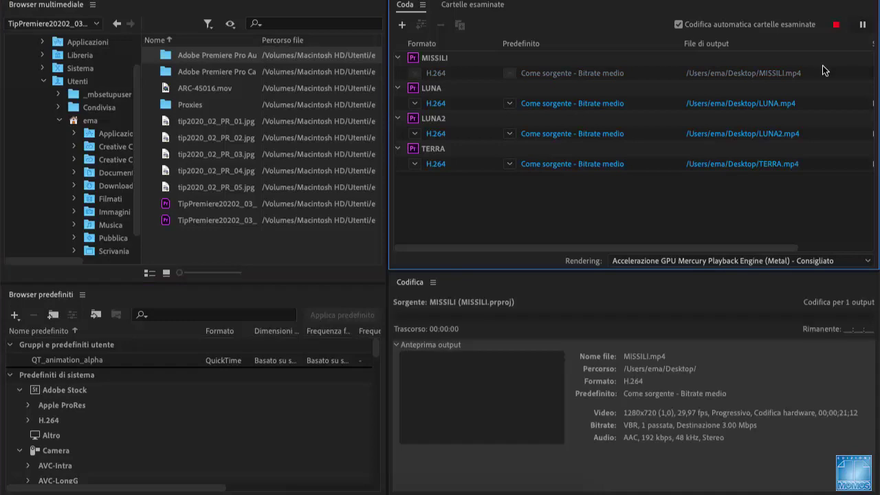
key(Escape)
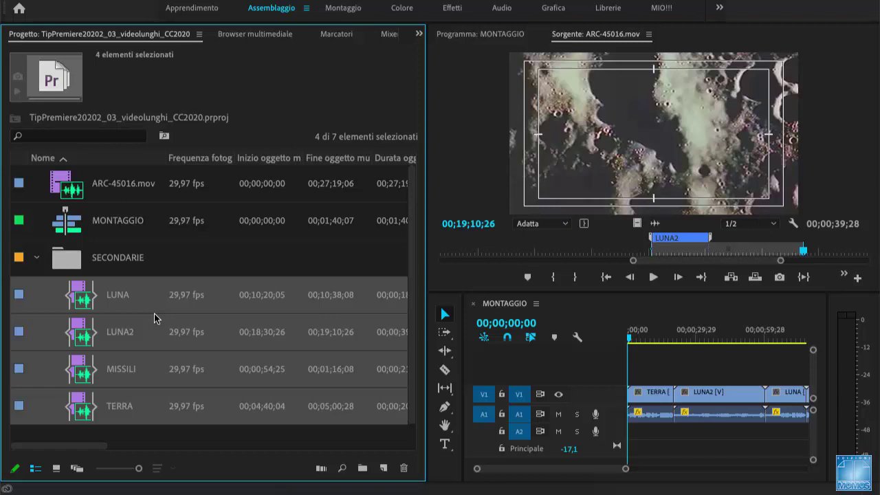
click(137, 269)
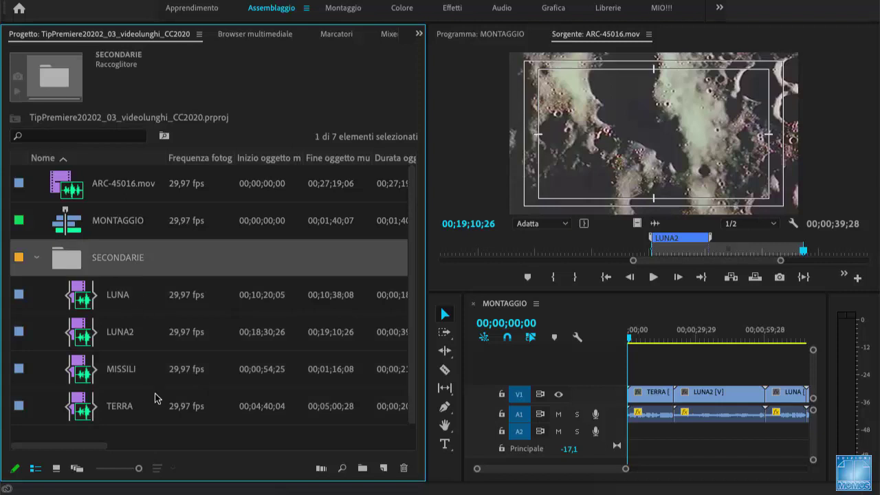